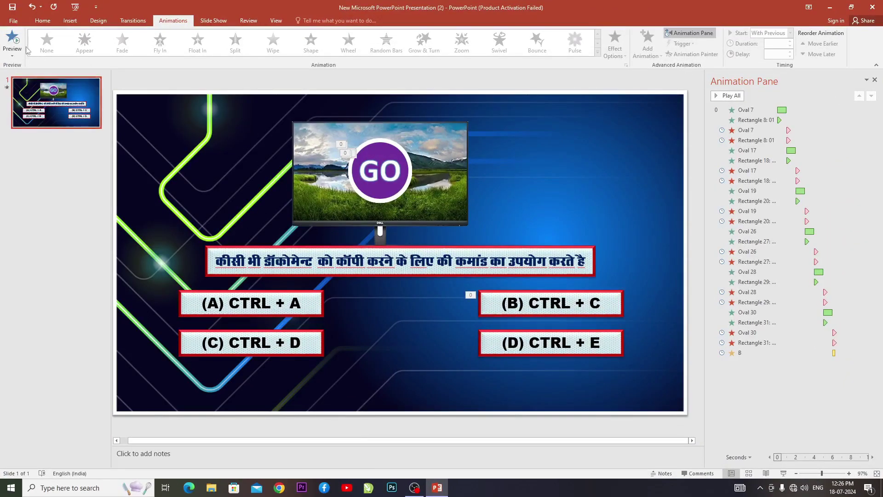
Step: Preview slide 1's animations, then add a new blank second slide after it
left_click(20, 40)
right_click(82, 111)
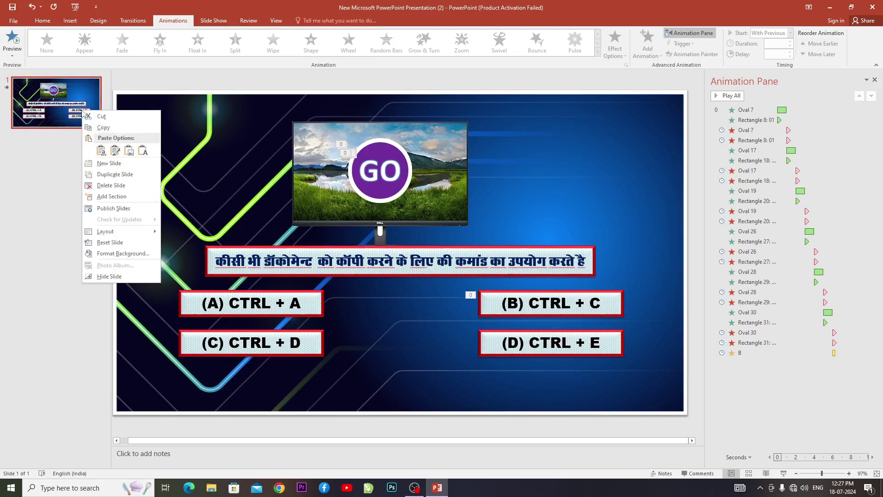
left_click(96, 163)
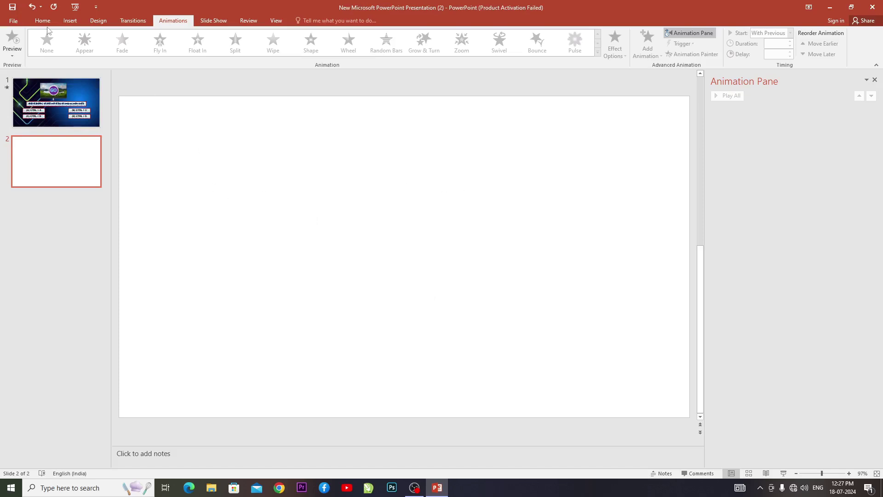
Step: Insert the picture digital-5671888_960_720 onto slide 2
left_click(67, 21)
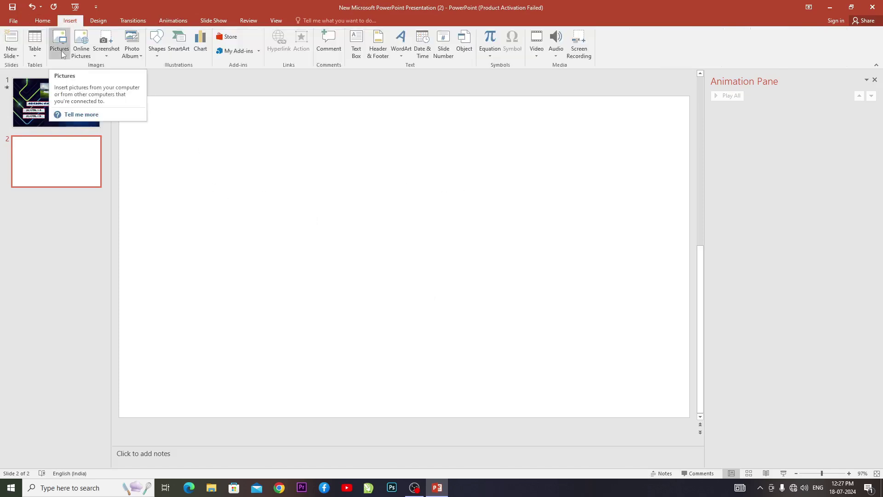
left_click(60, 46)
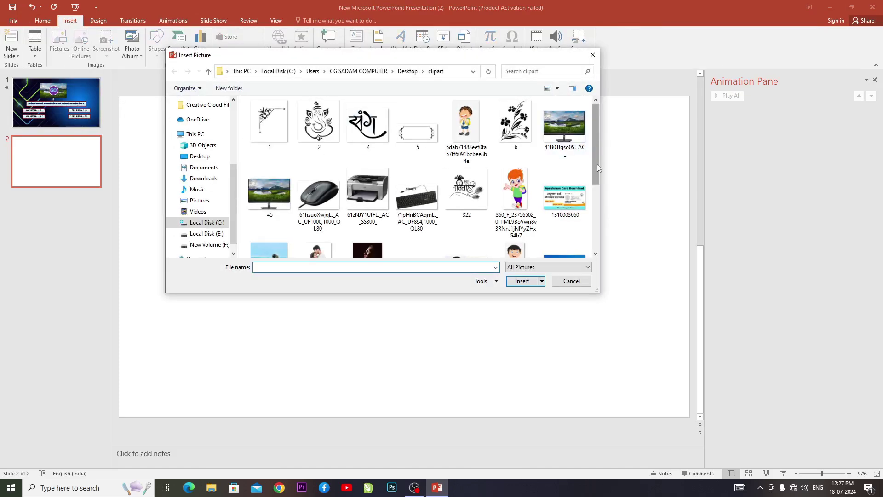
left_click_drag(596, 166, 595, 231)
left_click(417, 161)
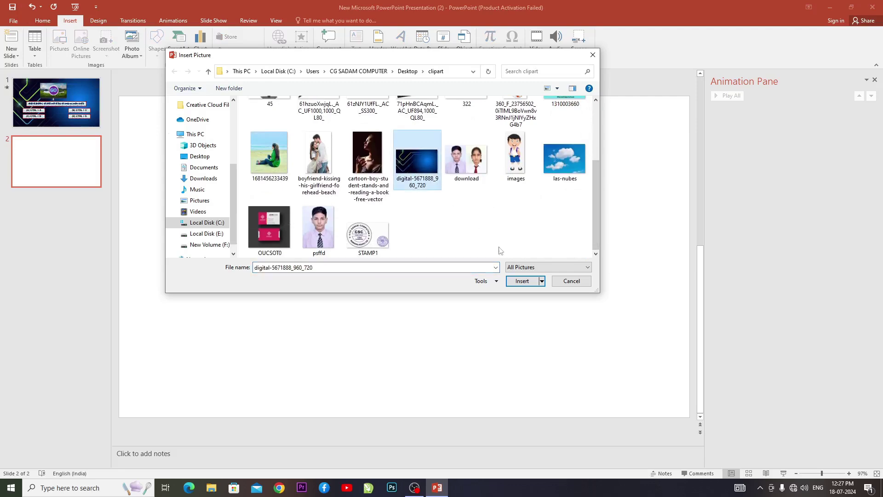
left_click(521, 281)
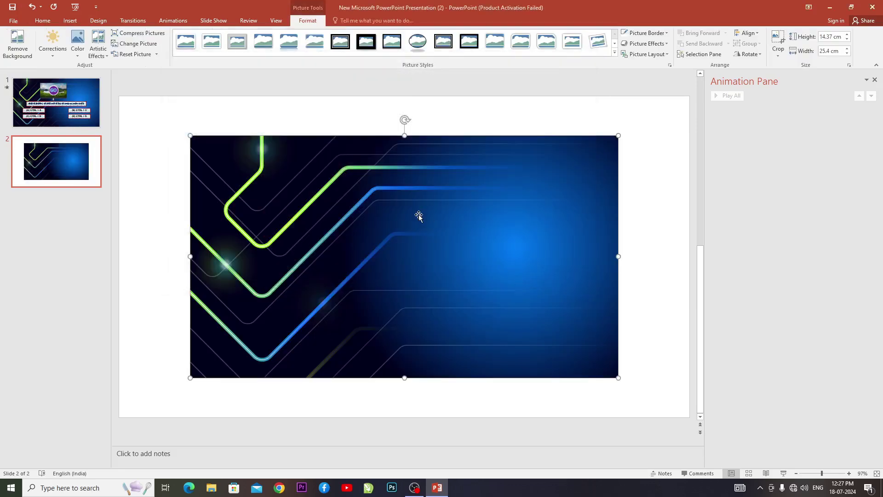
Step: Stretch the circuit picture to 33.87 × 19.16 cm to fill slide 2 and apply Simple Frame, White
left_click_drag(370, 196, 301, 158)
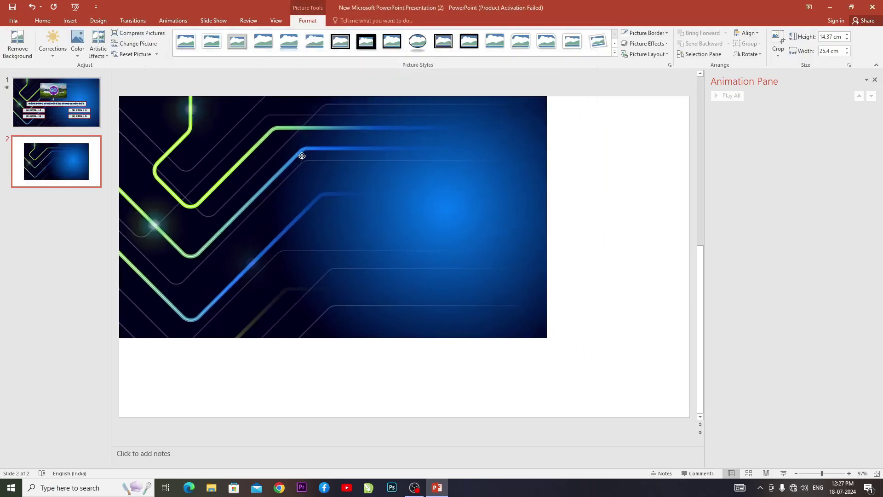
left_click_drag(549, 339, 689, 416)
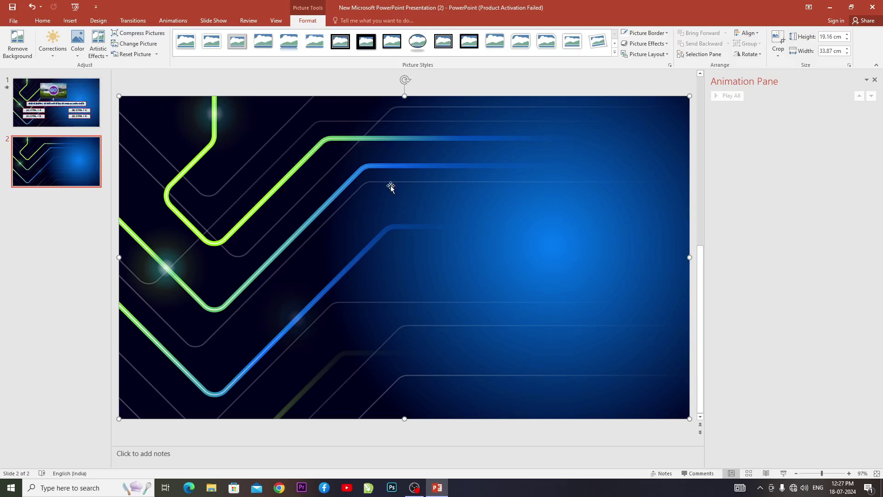
left_click(262, 42)
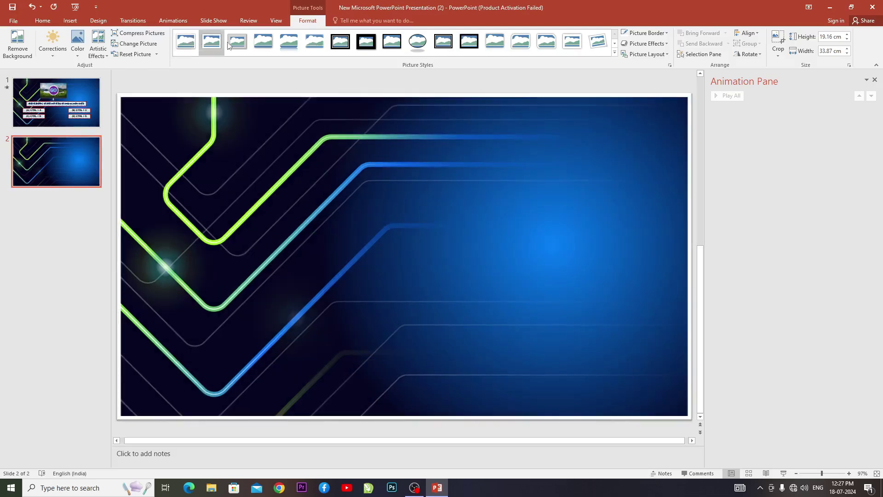
left_click(417, 41)
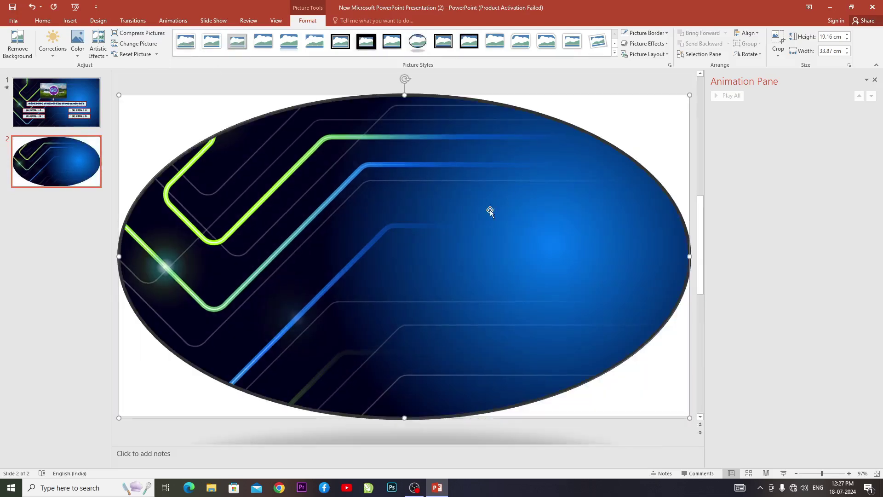
left_click(194, 48)
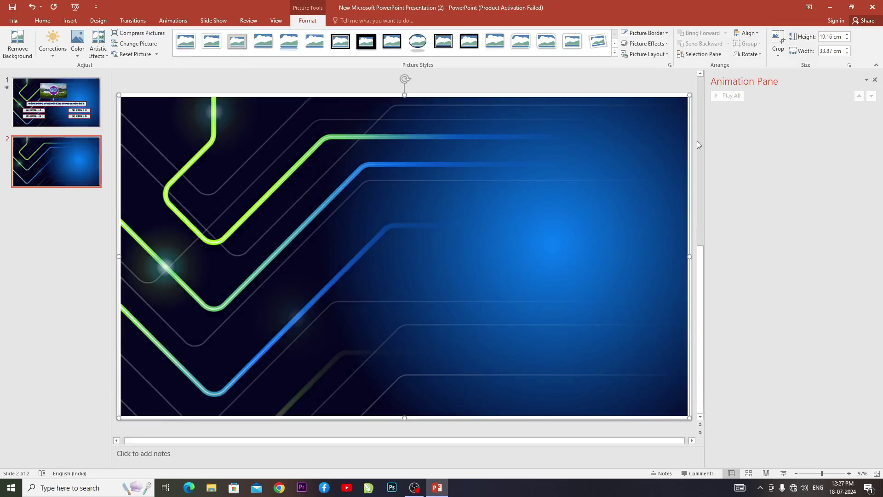
left_click(27, 258)
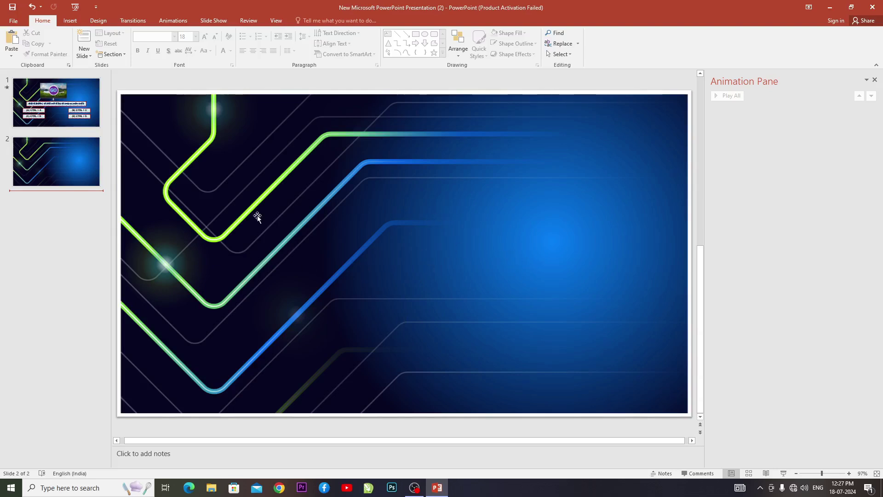
left_click(275, 154)
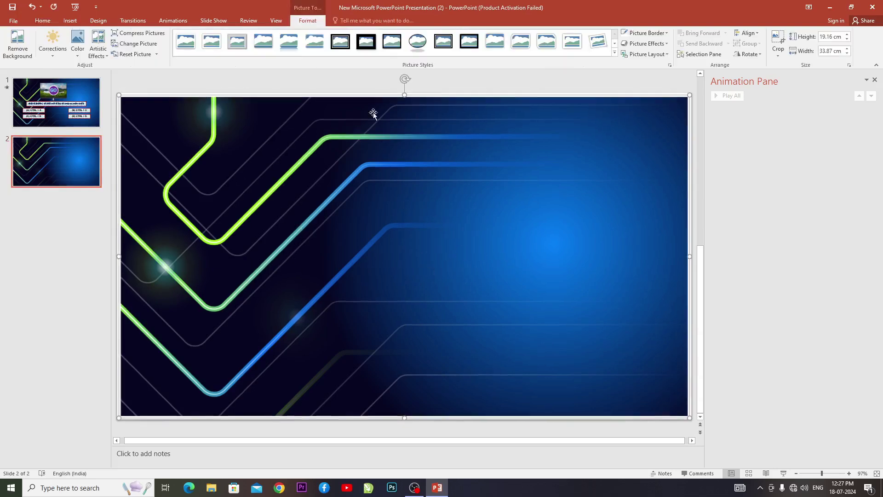
Step: Draw a long yellow rectangle across the middle of slide 2
left_click(43, 20)
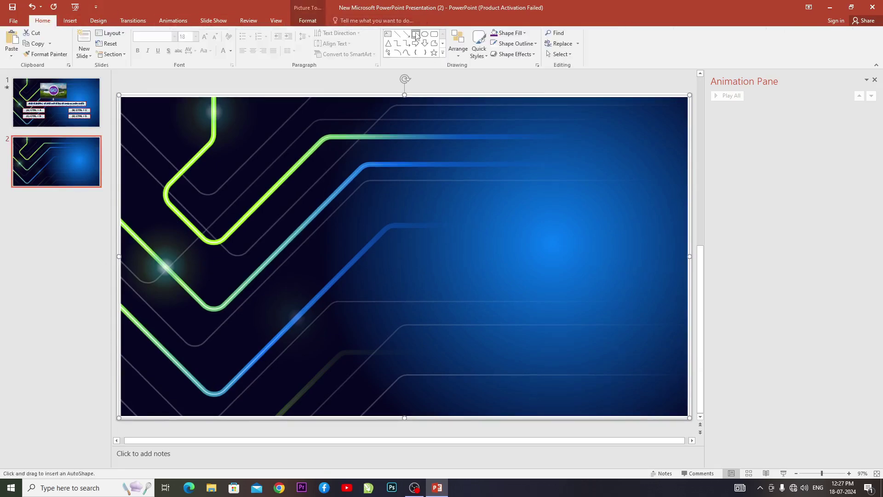
left_click_drag(222, 213, 643, 239)
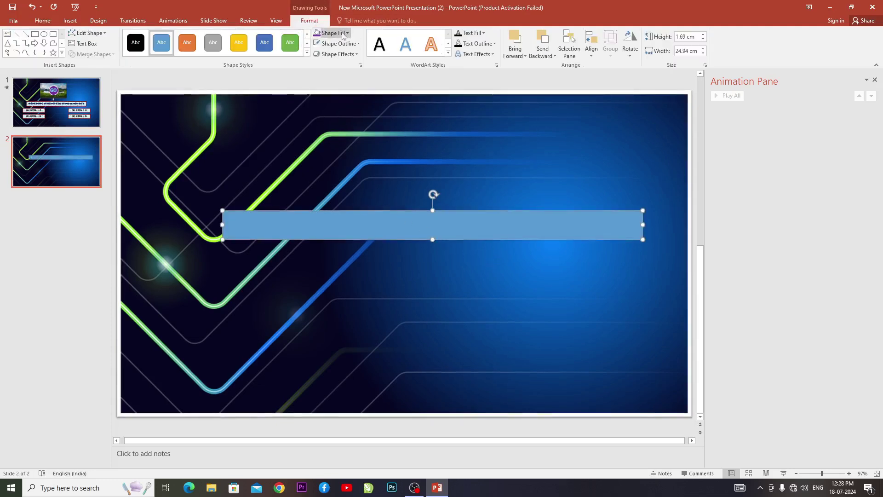
left_click(330, 32)
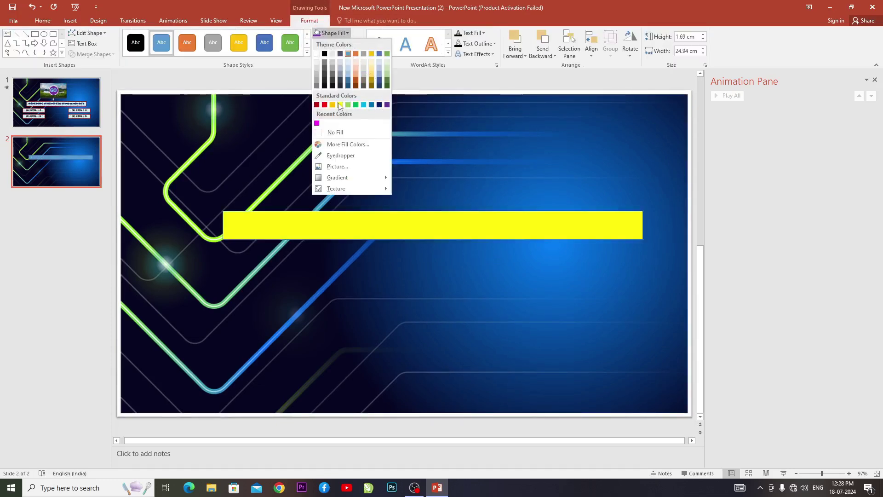
left_click(339, 104)
Step: Give the yellow bar a 4½ pt dark green outline
left_click(335, 43)
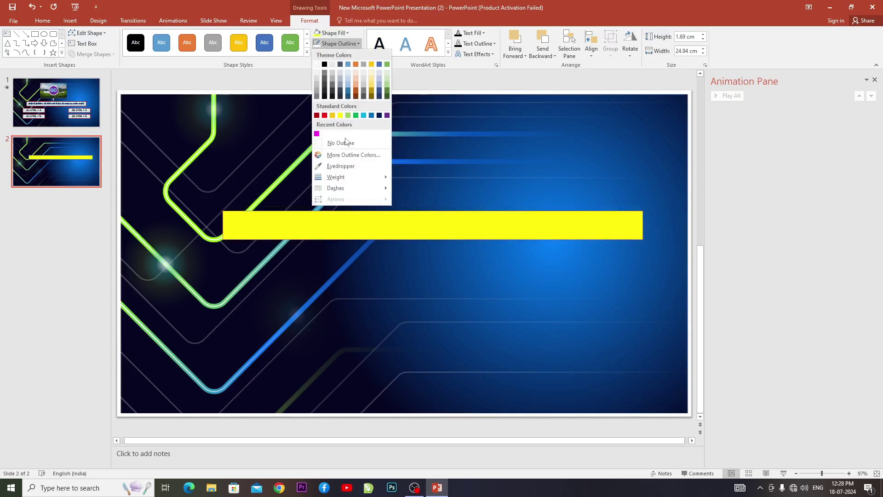
mouse_move(336, 177)
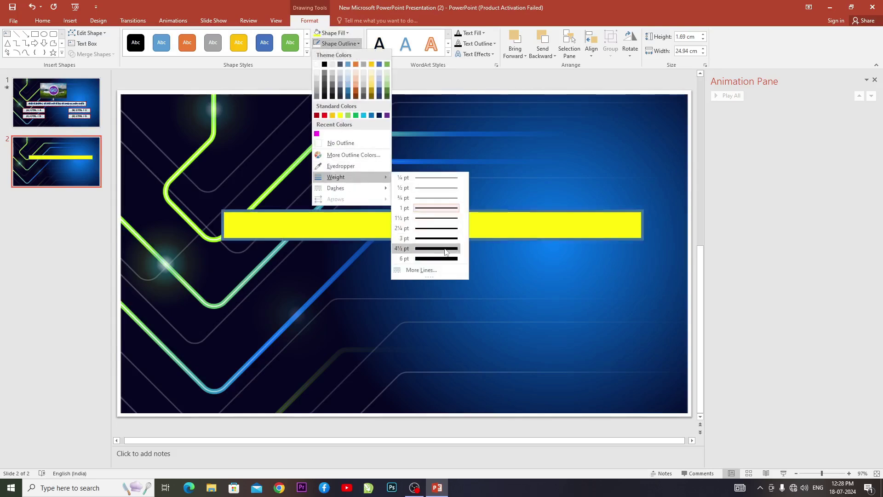
left_click(444, 248)
left_click(336, 43)
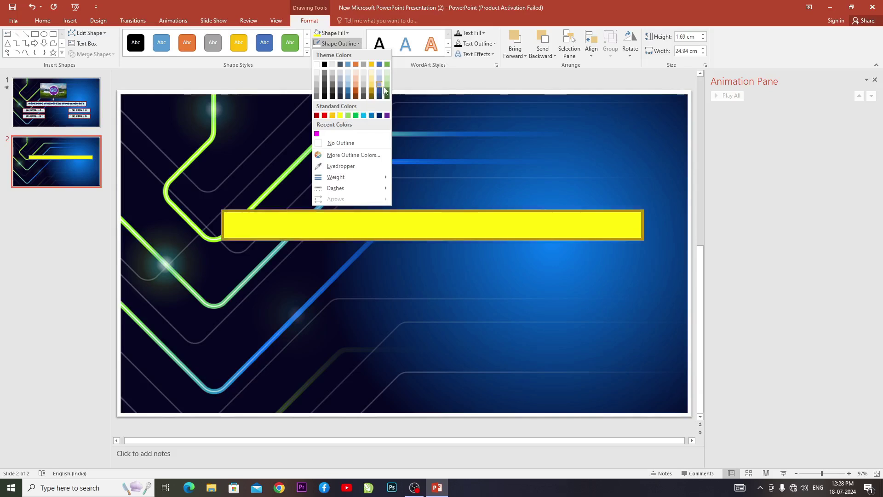
left_click(386, 97)
Step: Move the yellow bar slightly lower and to the left
left_click(617, 285)
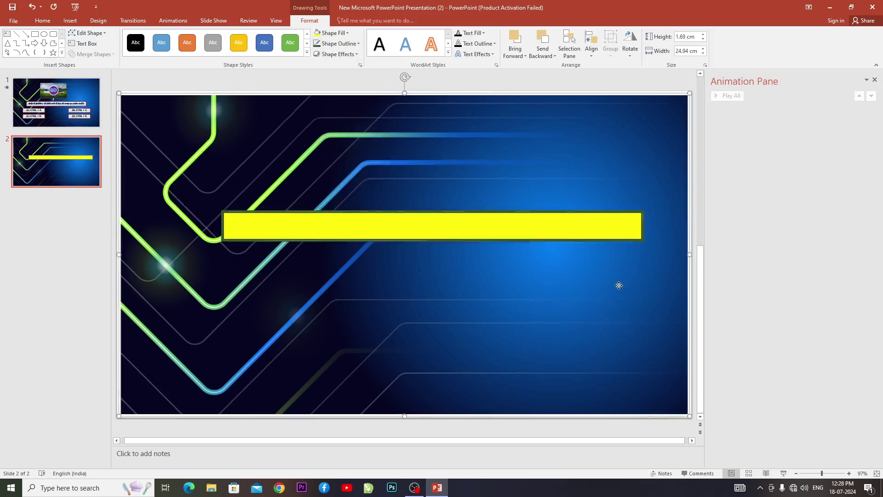
left_click(380, 230)
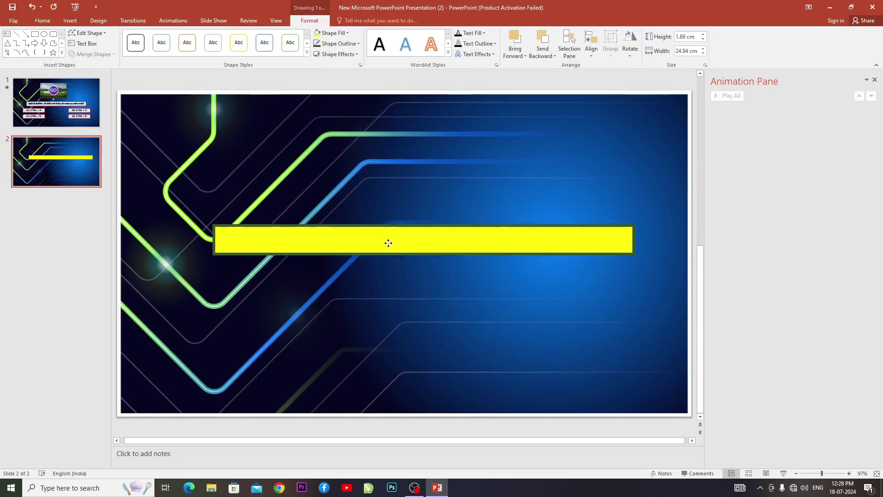
left_click_drag(380, 230, 371, 245)
left_click(463, 308)
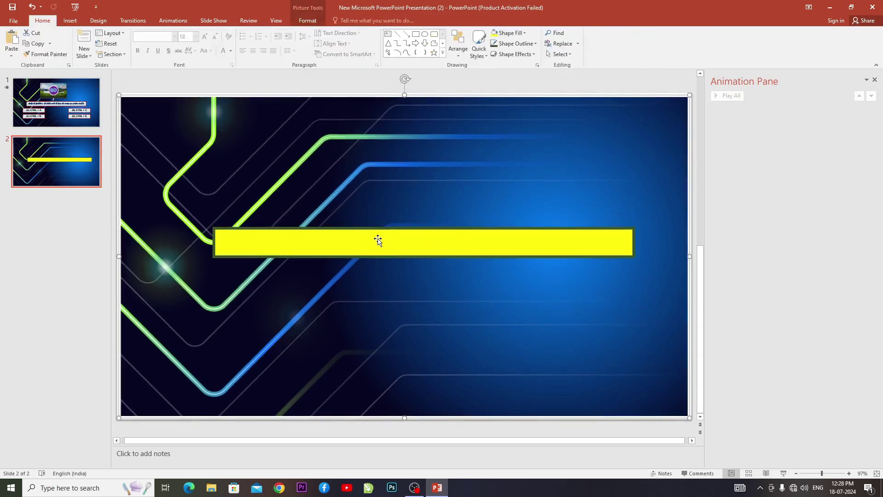
Step: Edit the yellow bar's text and remove the stray character
right_click(357, 244)
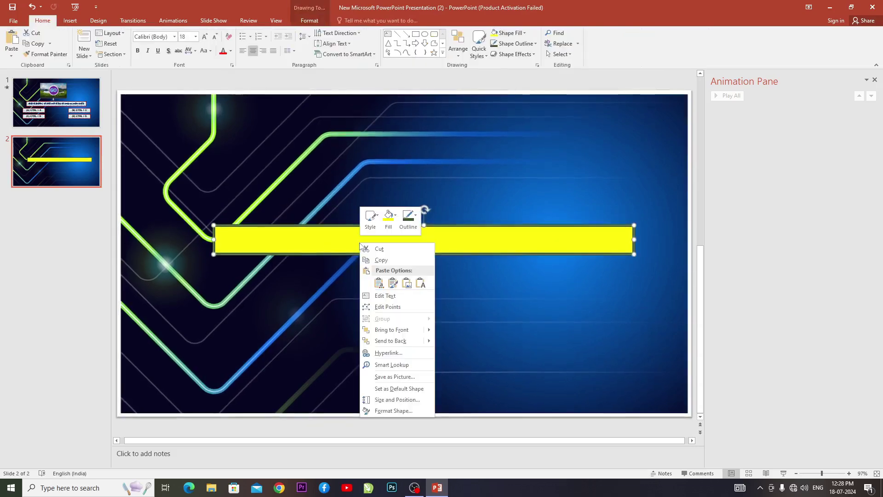
left_click(374, 244)
right_click(391, 236)
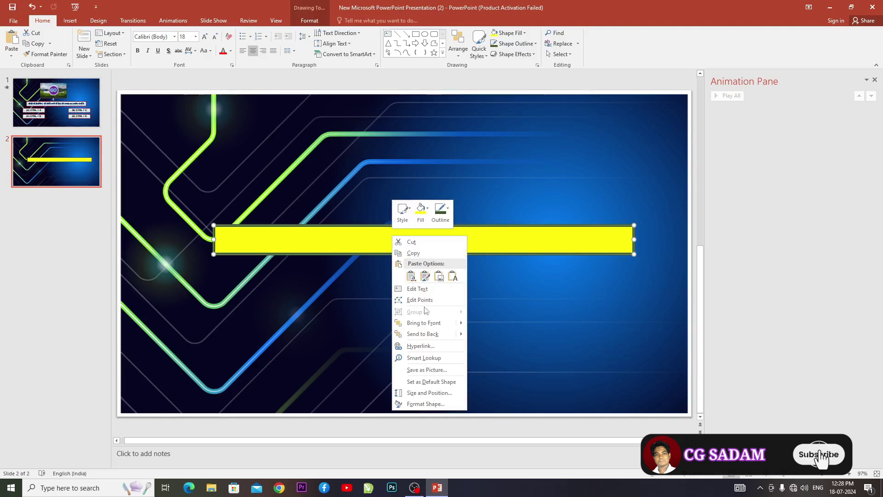
left_click(420, 289)
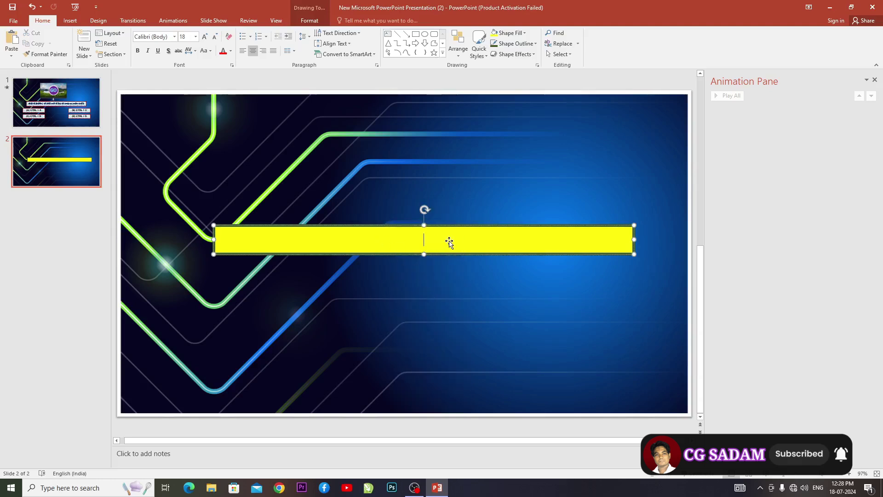
key("BackSpace")
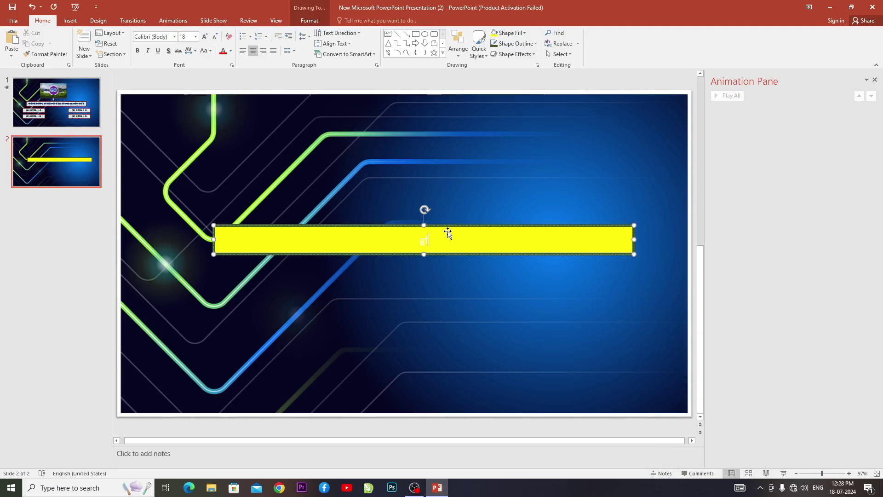
Step: Copy the Hindi question from slide 1 and paste it into the yellow bar
left_click(94, 123)
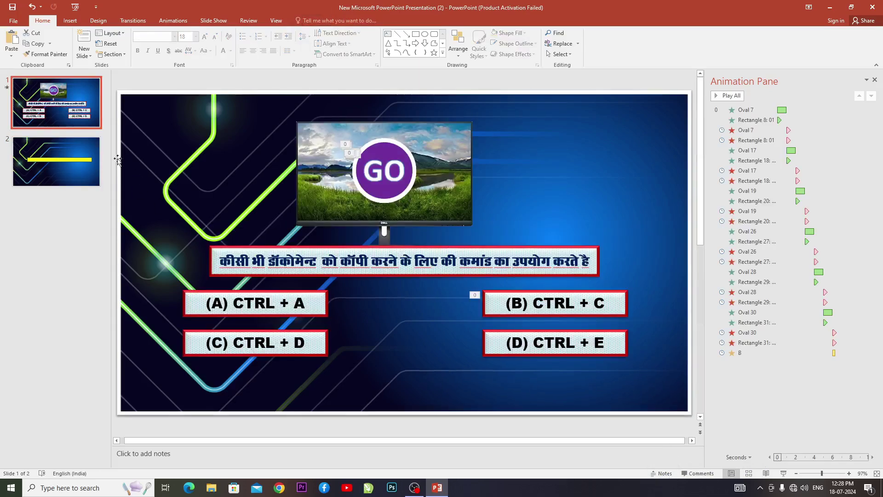
key("ctrl+a")
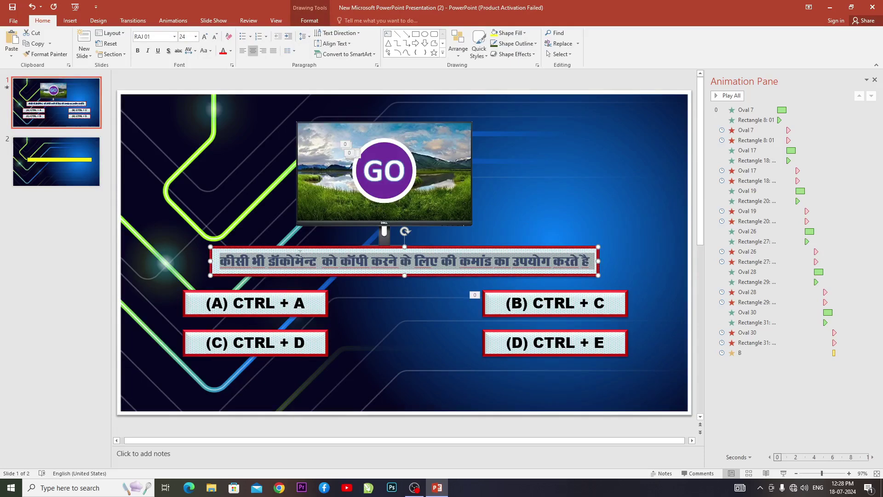
left_click(71, 174)
left_click(364, 234)
right_click(364, 235)
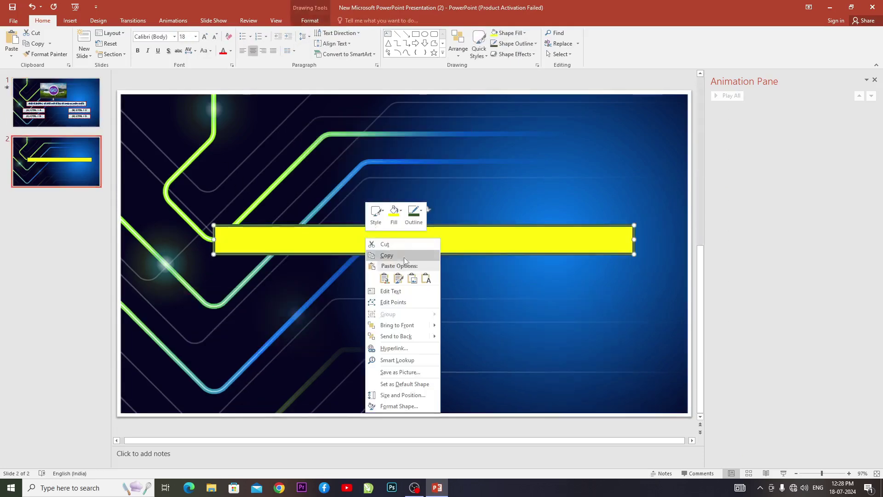
left_click(394, 291)
key("ctrl+v")
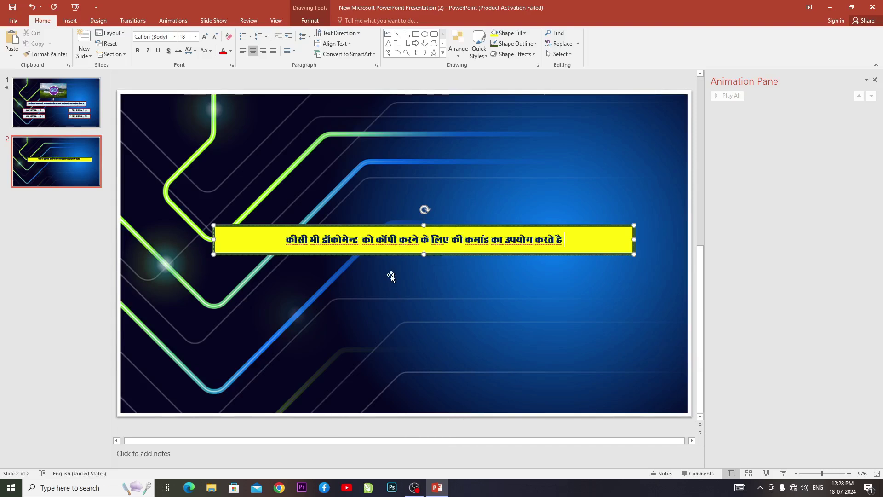
Step: Delete the pasted question text, leaving the yellow bar empty
left_click(611, 243)
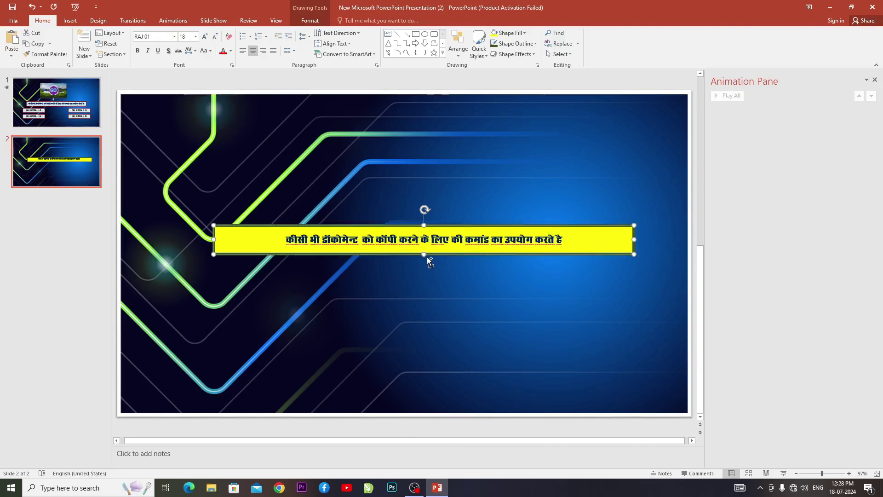
key("Delete")
left_click(437, 269)
left_click(446, 241)
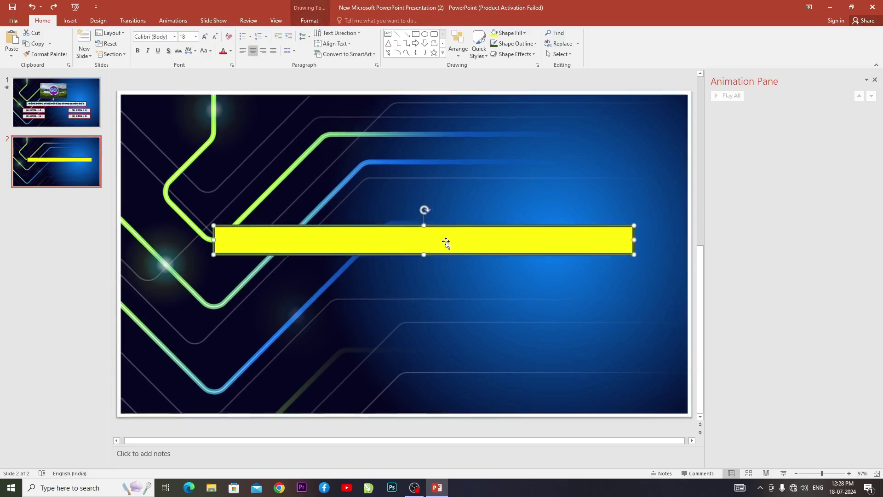
Step: Duplicate the bar, shrink the copy into an option box below its left end, and stack another copy beneath
key("ctrl+d")
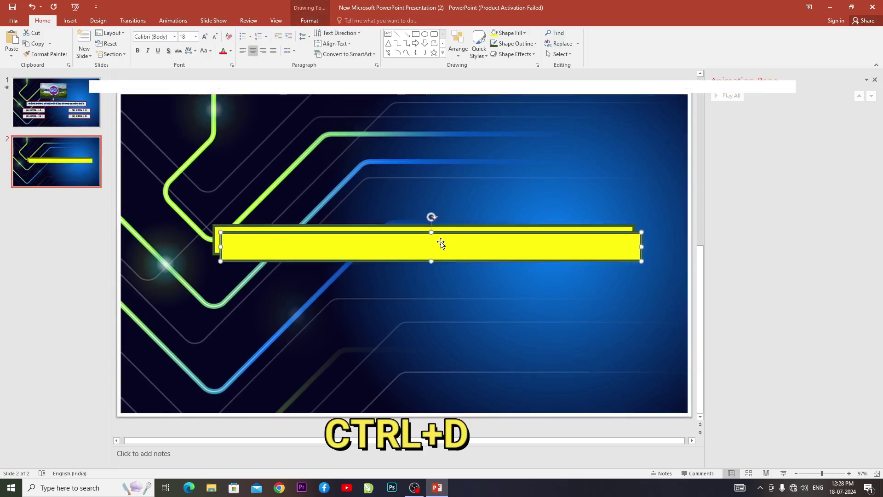
left_click_drag(442, 244, 427, 292)
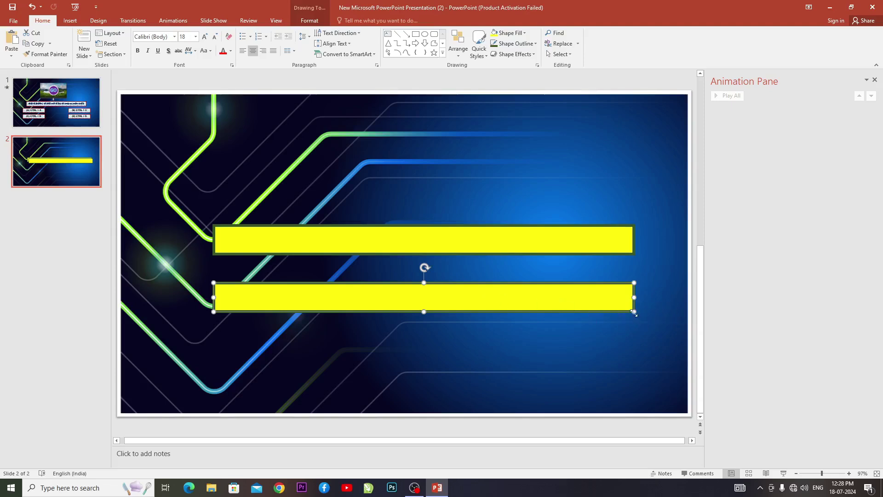
left_click_drag(634, 312, 343, 315)
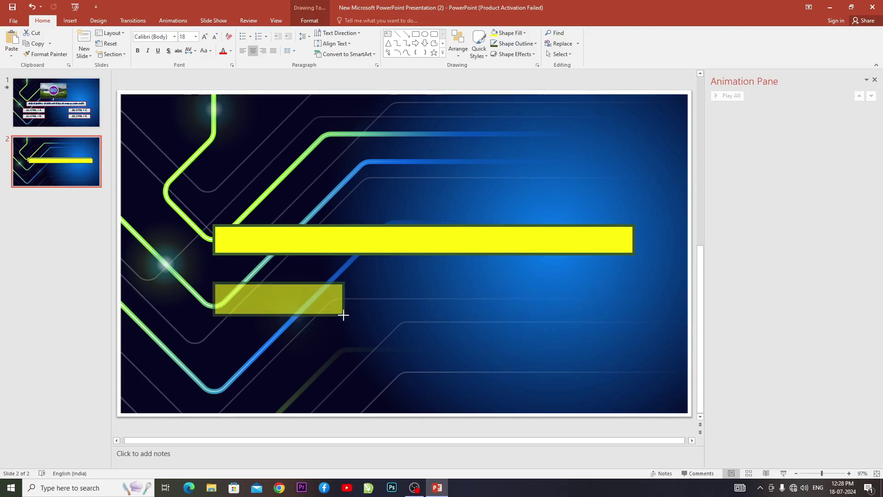
mouse_move(343, 314)
left_mouse_down()
mouse_move(346, 308)
mouse_move(274, 281)
left_mouse_up()
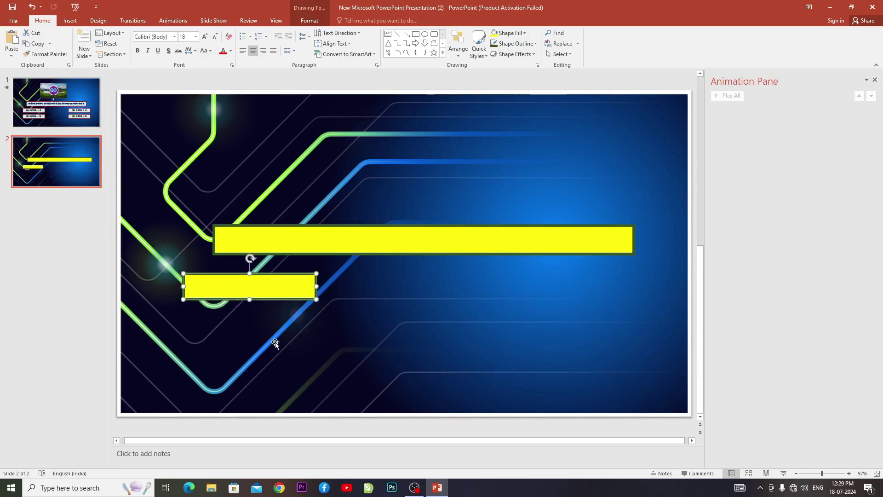
mouse_move(274, 340)
left_mouse_down()
mouse_move(270, 325)
mouse_move(283, 331)
left_mouse_up()
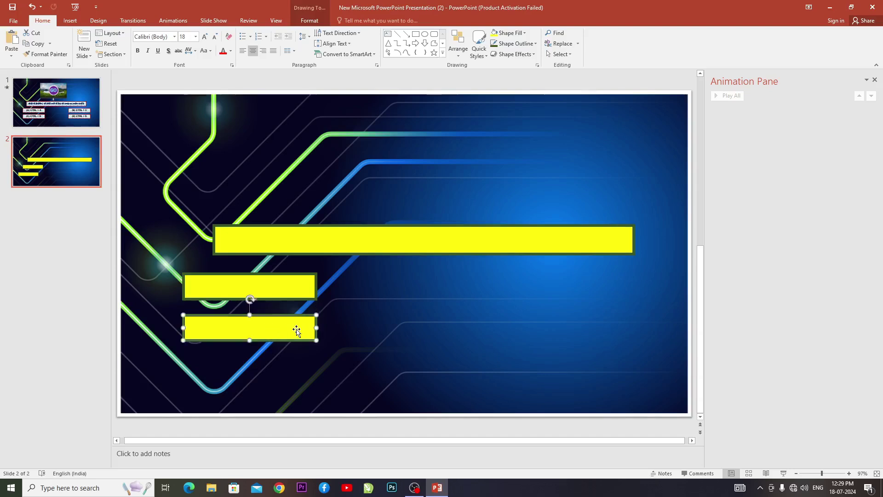
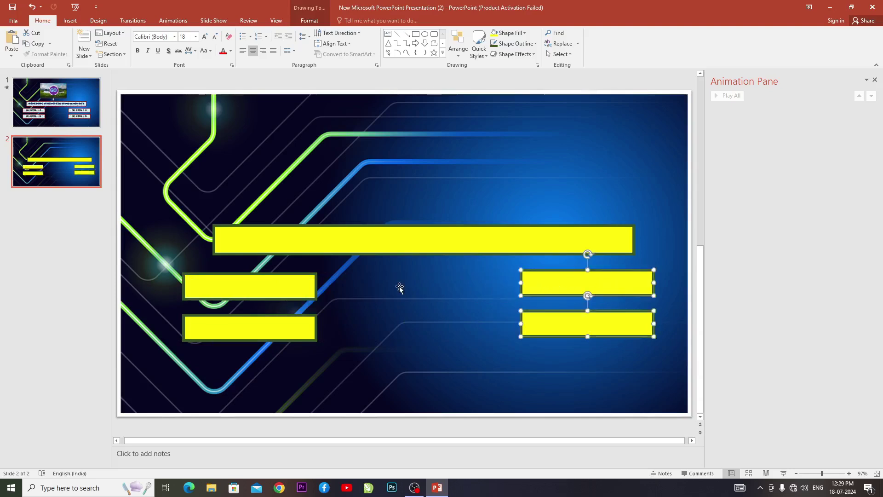
Step: Copy the Hindi question from slide 1 into slide 2's top yellow bar
left_click(453, 196)
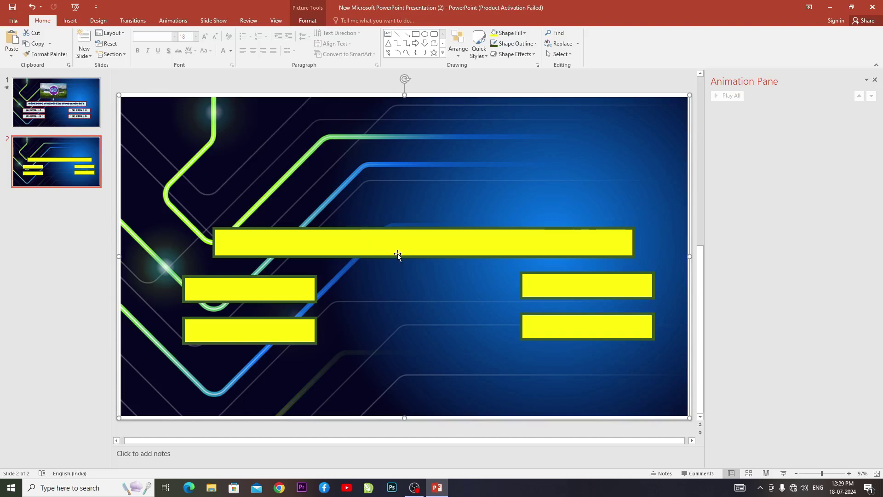
left_click(78, 117)
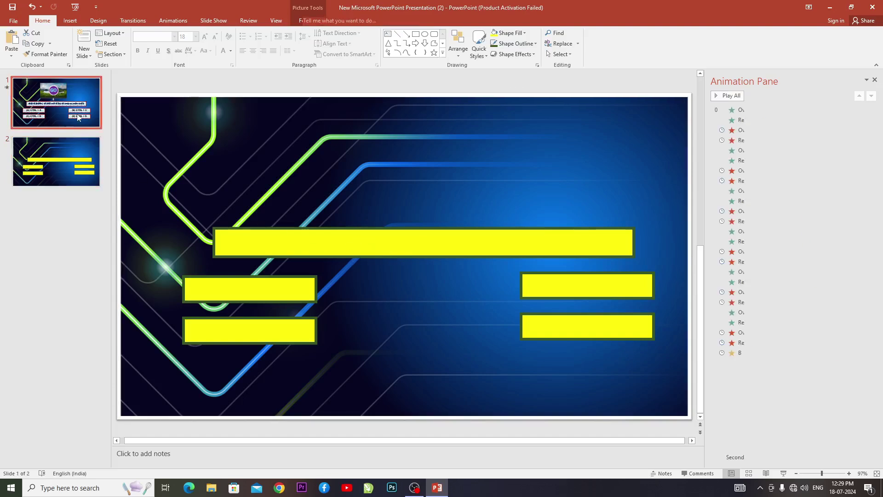
left_click(316, 260)
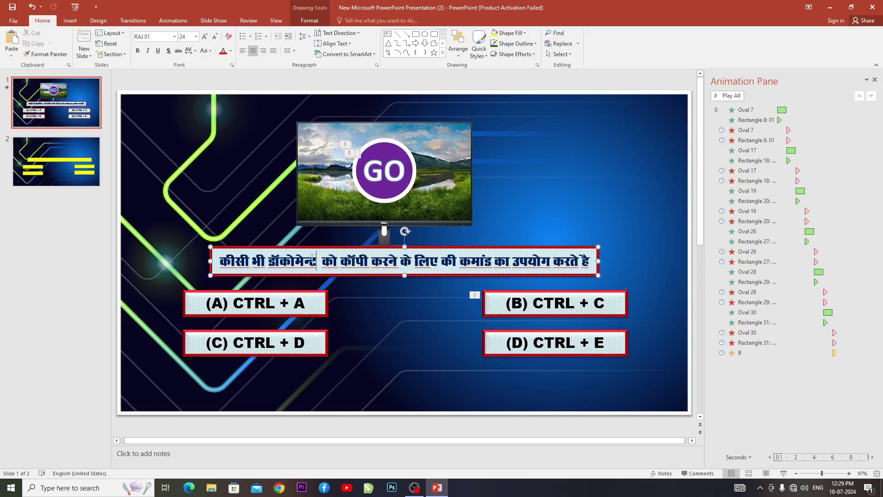
key("ctrl+a")
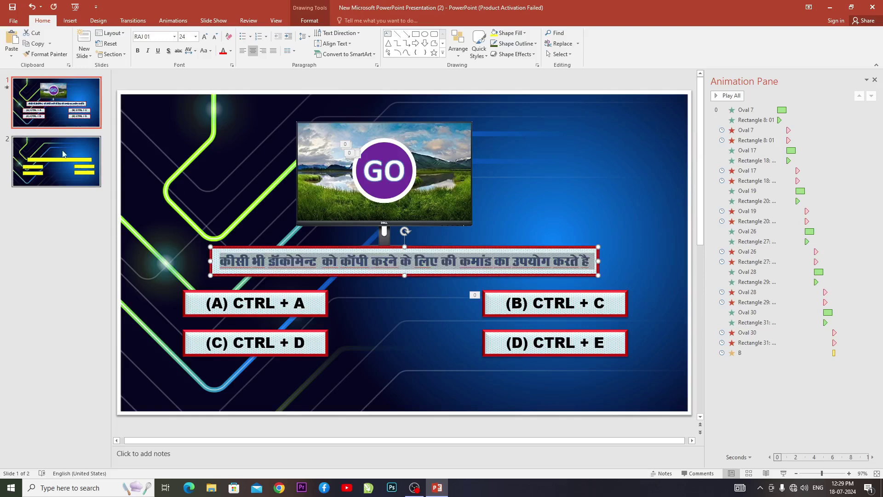
left_click(56, 161)
right_click(365, 239)
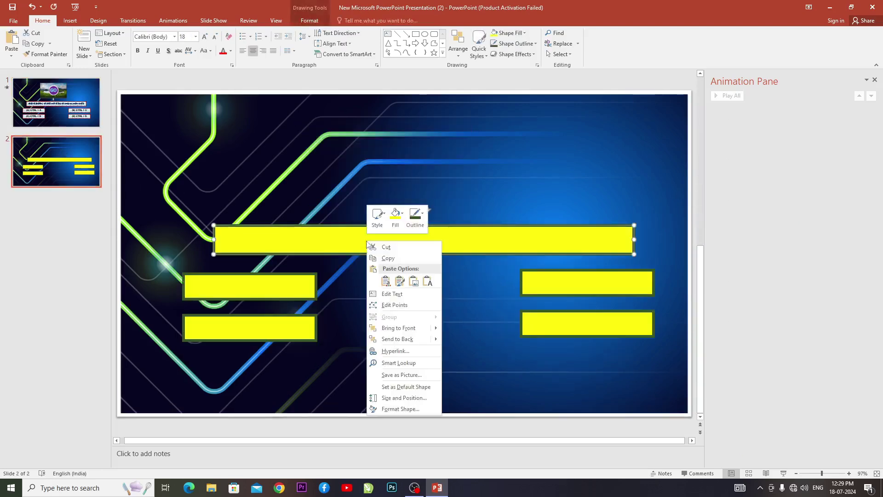
left_click(396, 293)
key("ctrl+v")
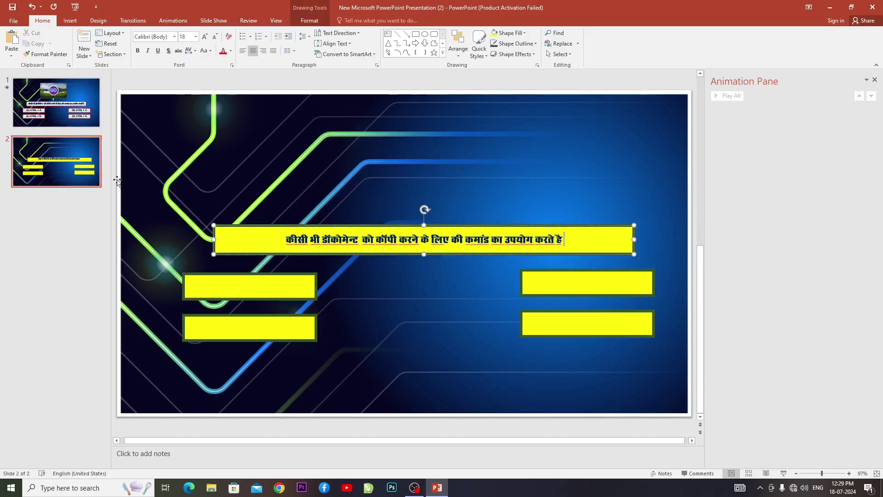
Step: Copy the '(A) CTRL + A' option from slide 1 into slide 2's upper-left yellow box
left_click(55, 104)
left_click(262, 298)
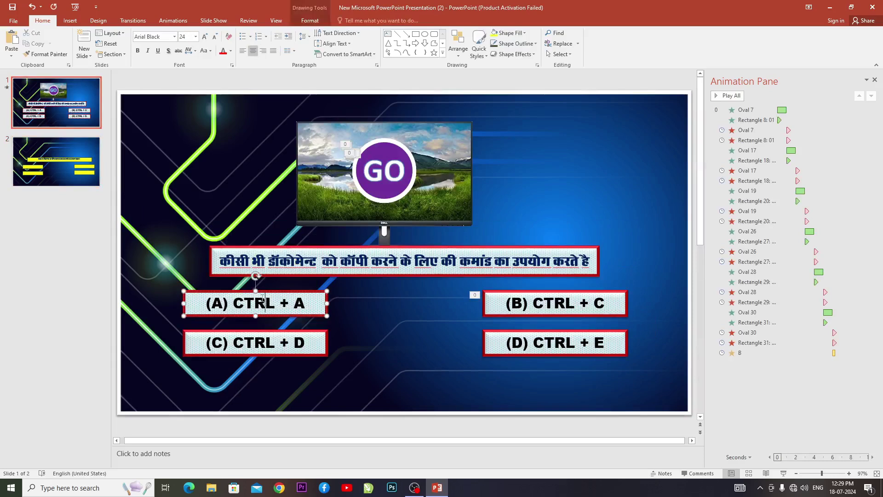
key("ctrl+a")
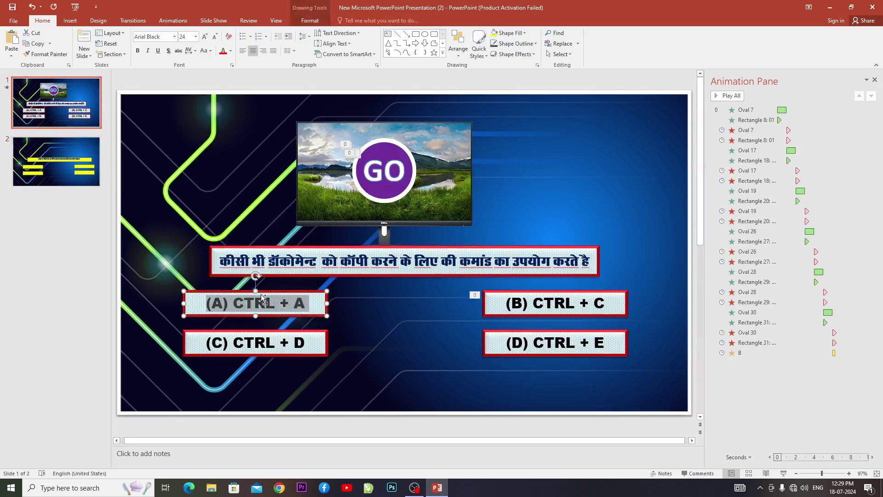
left_click(85, 147)
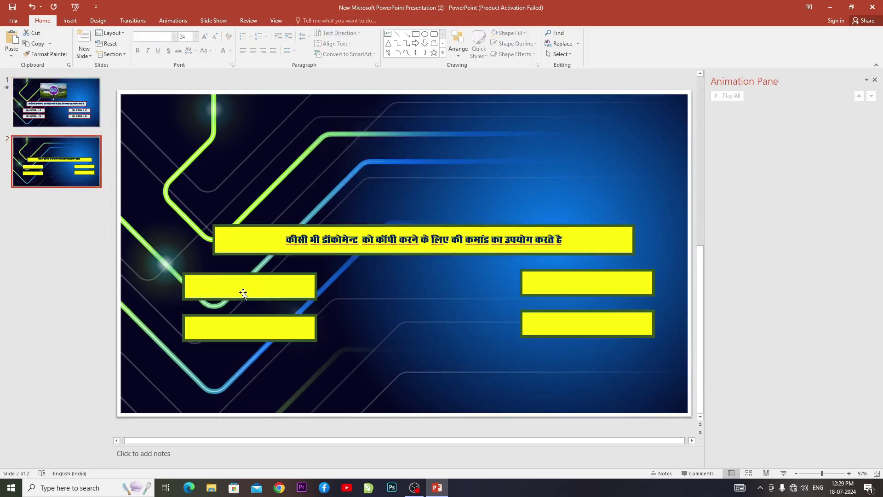
right_click(243, 288)
left_click(276, 329)
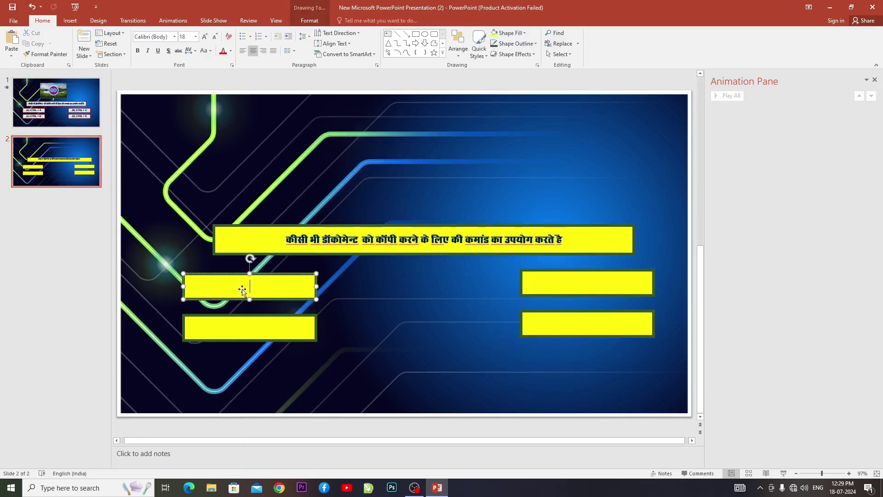
key("ctrl+v")
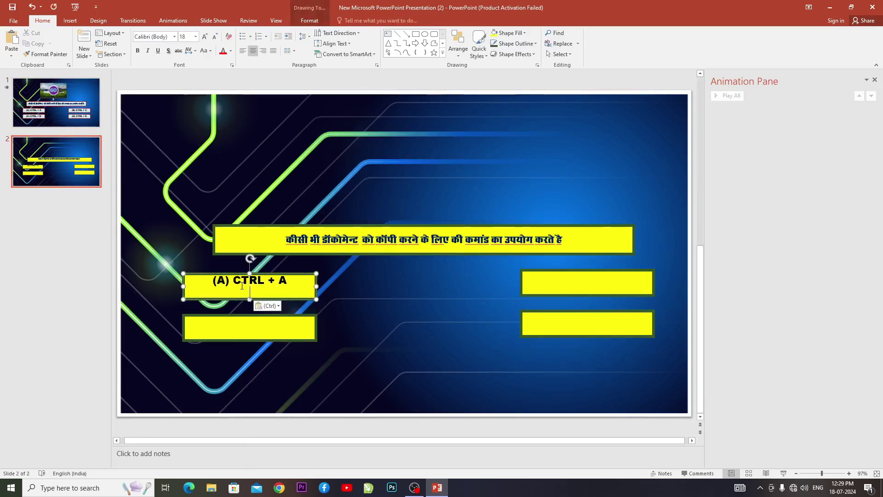
key("BackSpace")
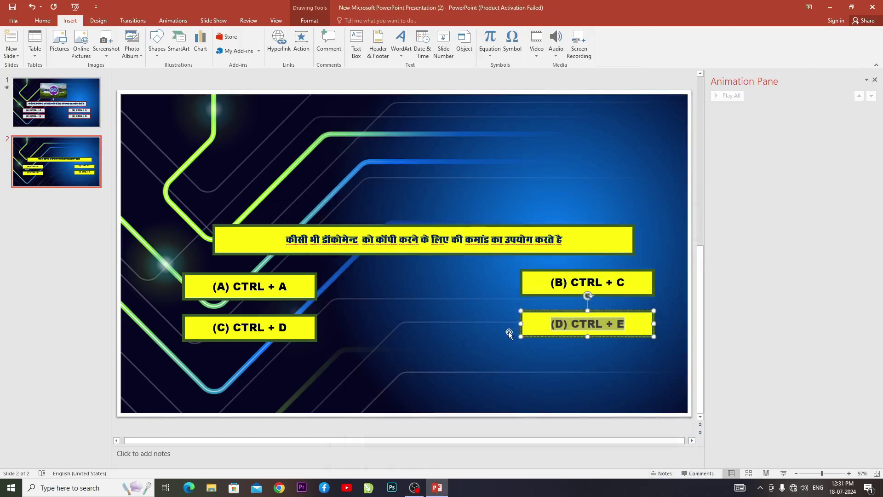
left_click(509, 333)
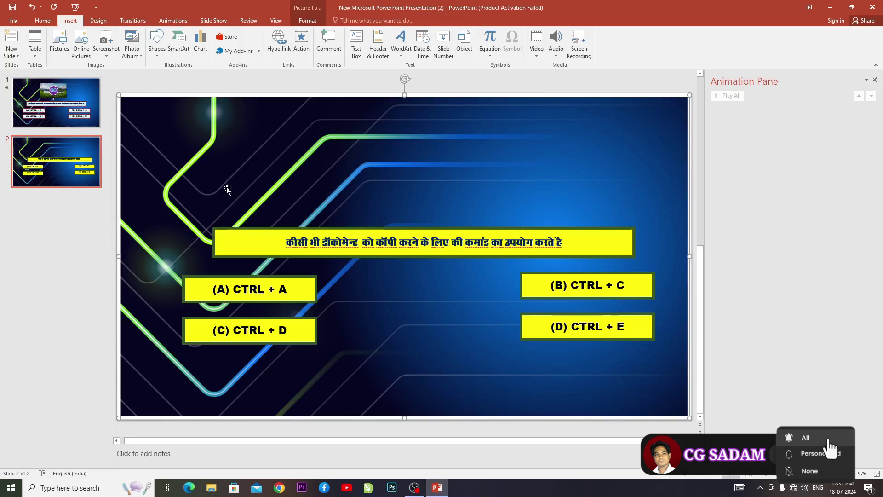
Step: Insert monitor picture 45, shrink it to 7.23 × 9.58 cm, and place it above the question bar
left_click(62, 46)
left_click(251, 195)
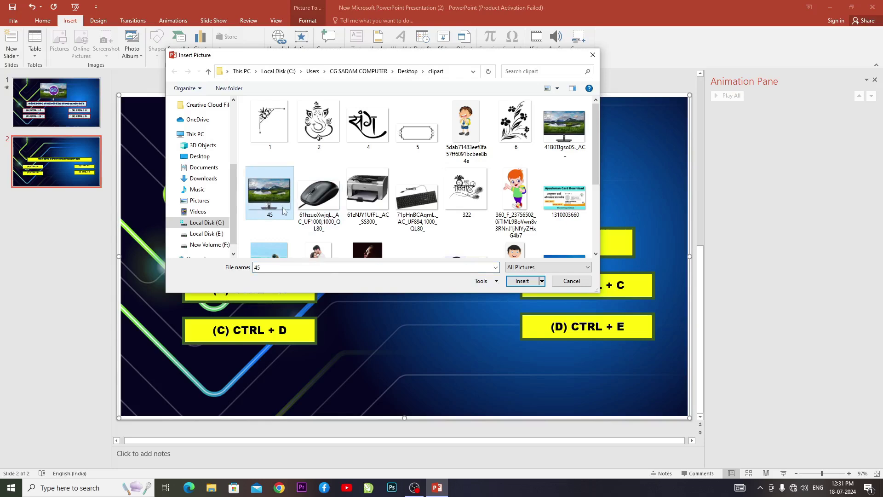
left_click(521, 281)
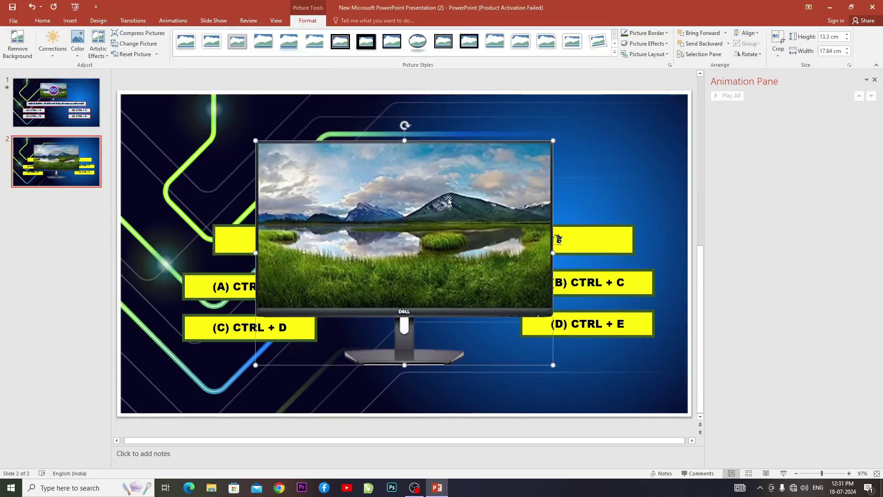
left_click_drag(553, 365, 419, 227)
left_click_drag(355, 178, 431, 143)
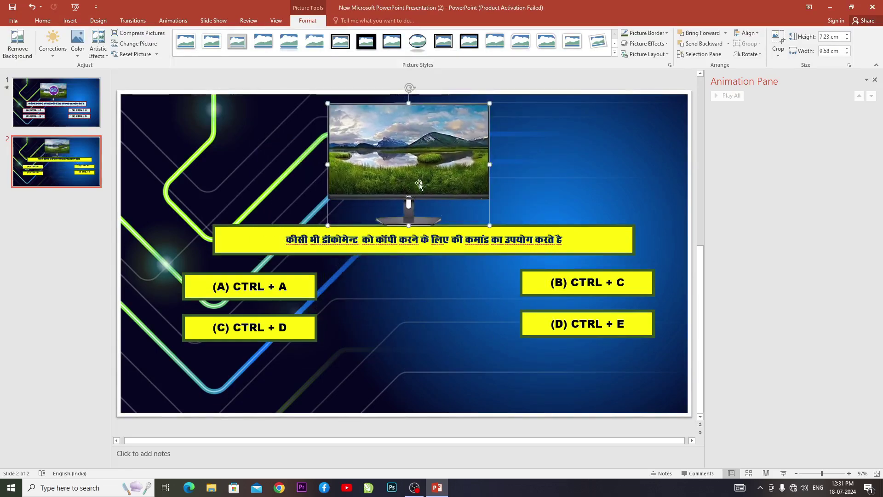
left_click_drag(422, 165, 419, 162)
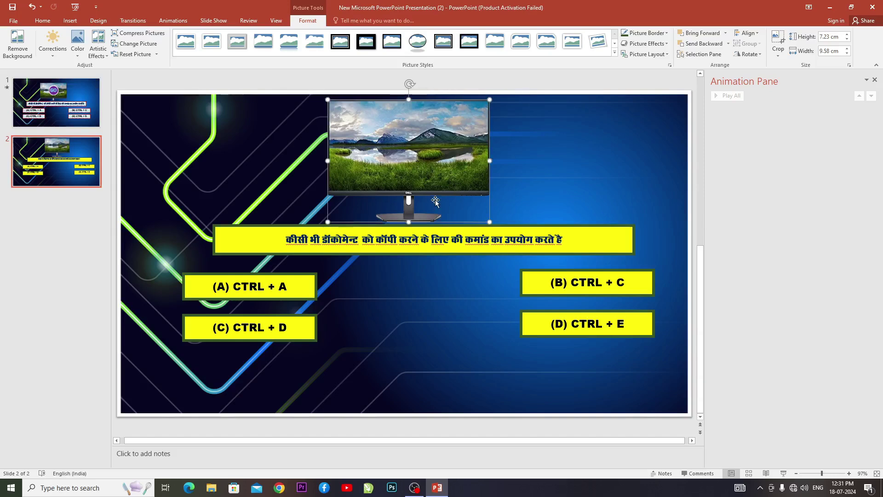
left_click(541, 171)
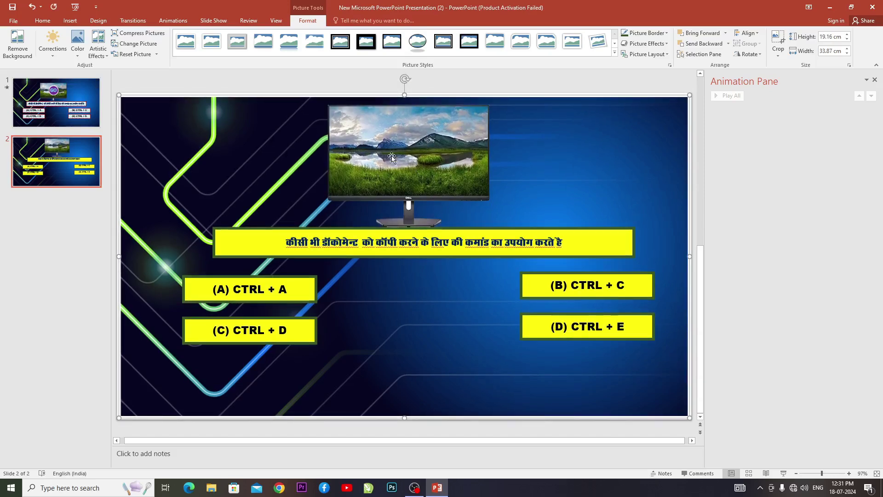
Step: Draw an oval circle centred on the monitor's screen
left_click(42, 20)
left_click(424, 34)
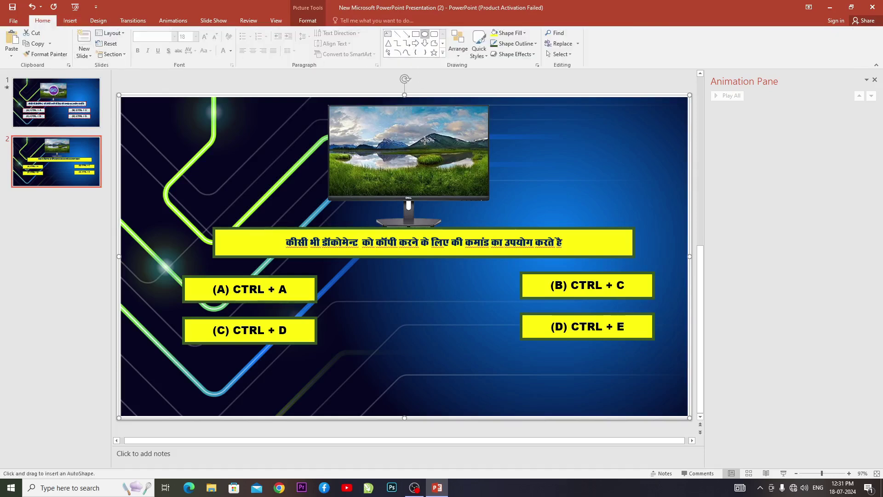
left_click_drag(364, 101, 419, 159)
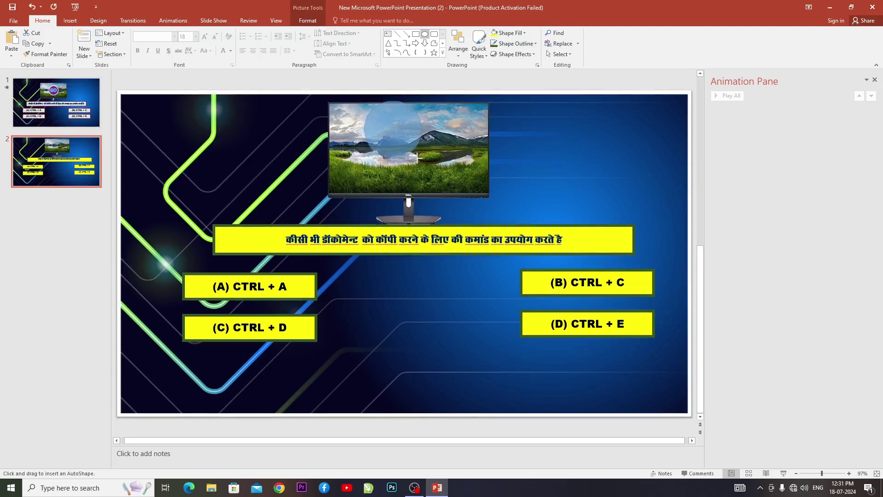
left_click_drag(396, 120, 416, 138)
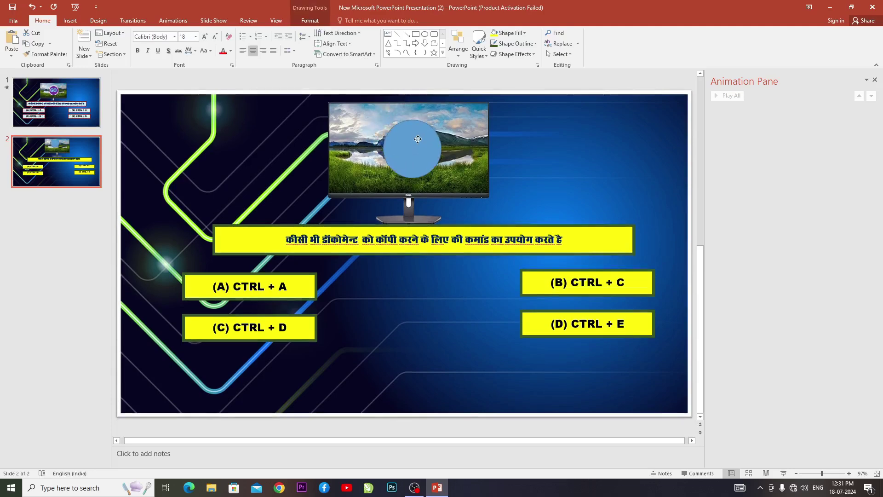
Step: Fill the circle purple and give it a 4½ pt white outline
left_click(310, 21)
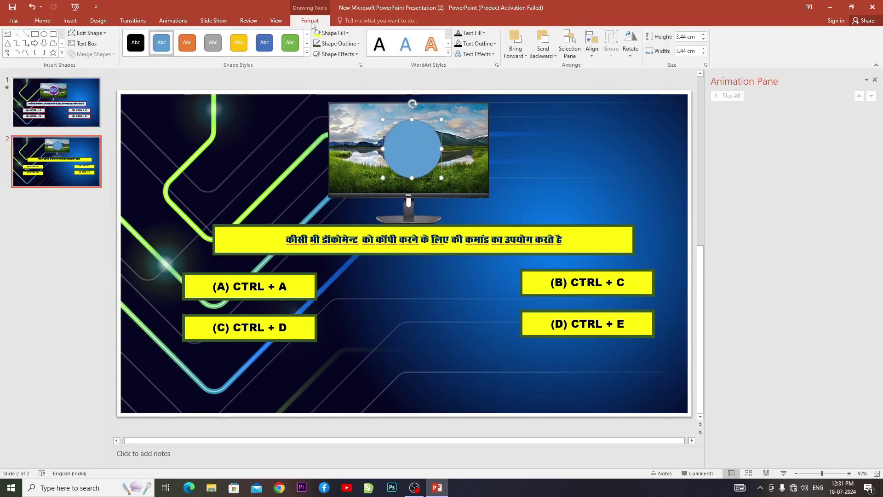
left_click(348, 33)
left_click(386, 103)
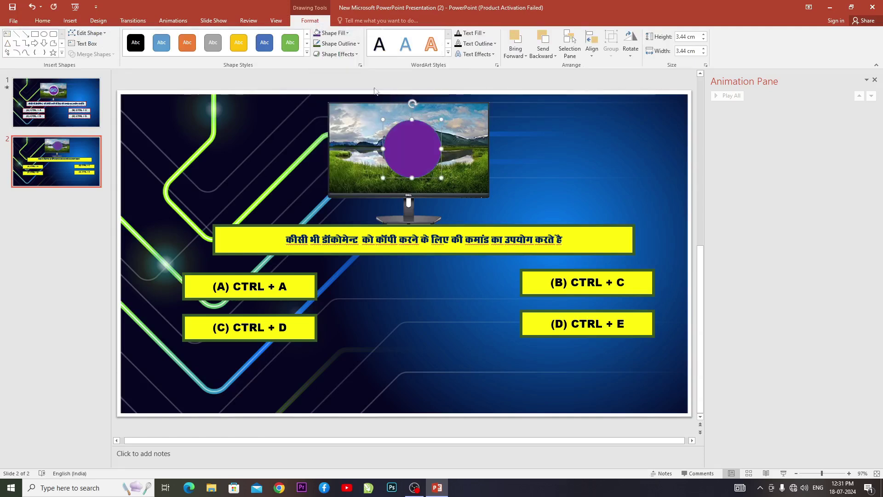
left_click(358, 44)
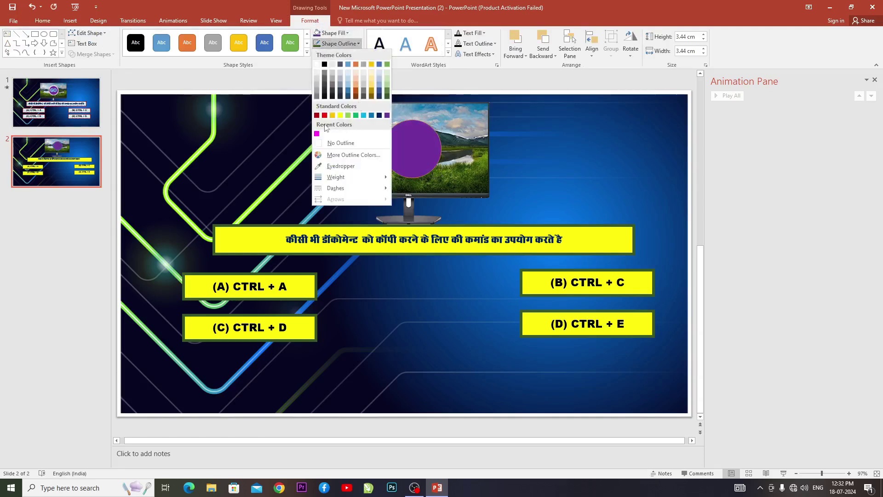
mouse_move(336, 177)
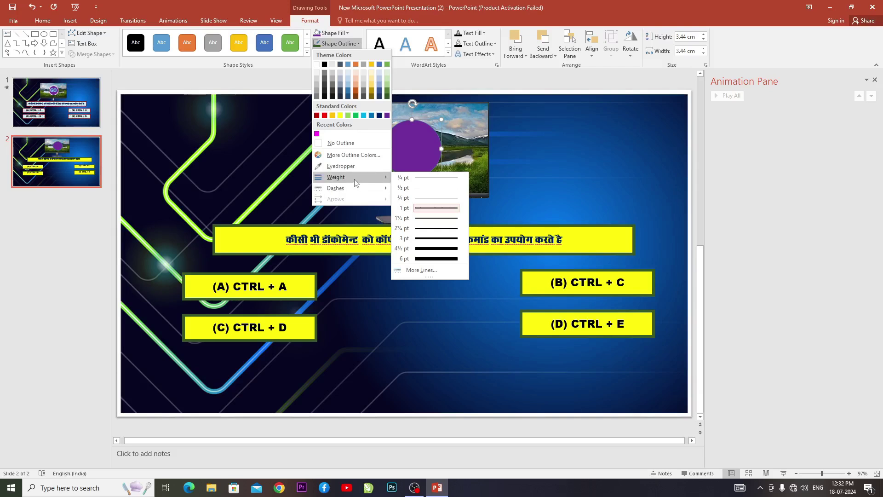
left_click(426, 248)
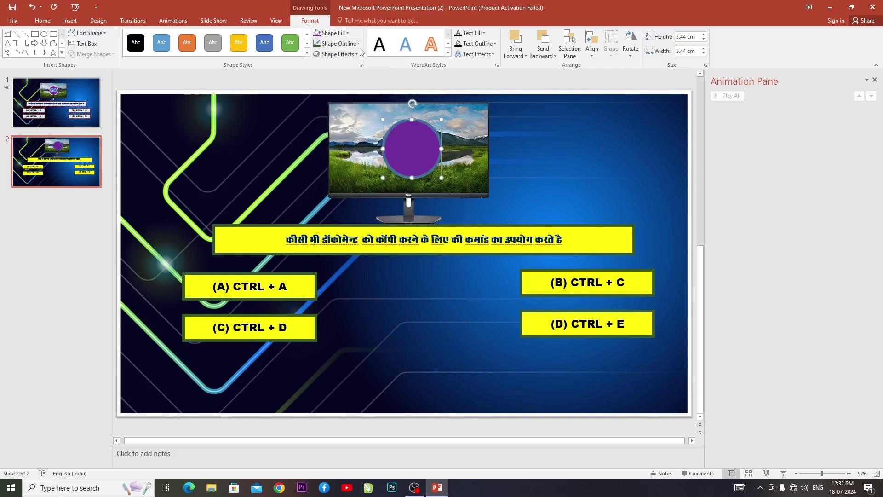
left_click(331, 45)
left_click(317, 64)
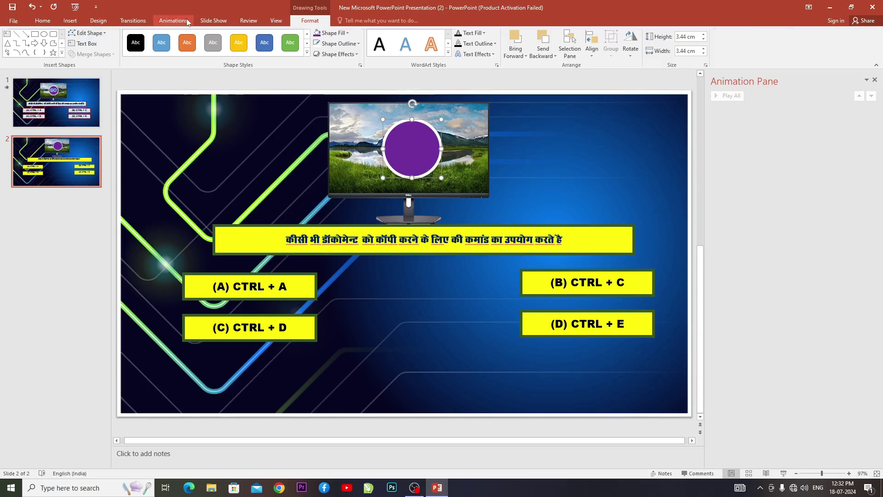
Step: Apply the Wheel entrance animation to the purple circle
left_click(173, 20)
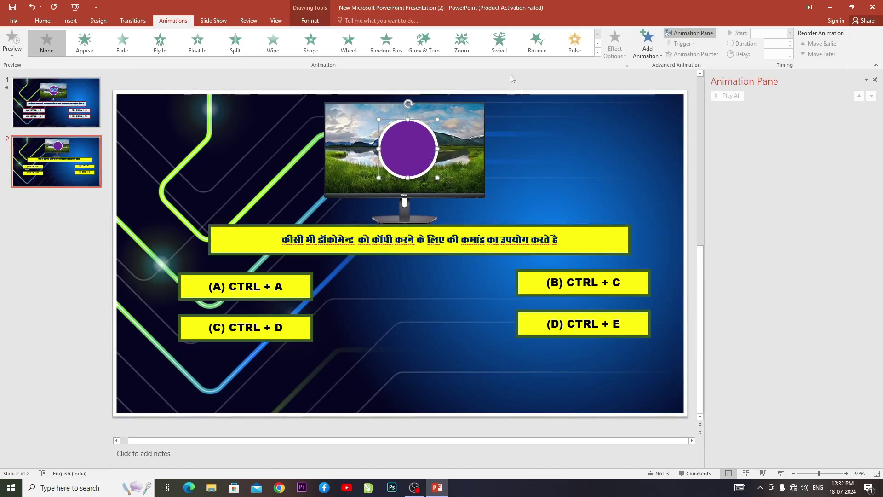
left_click(350, 44)
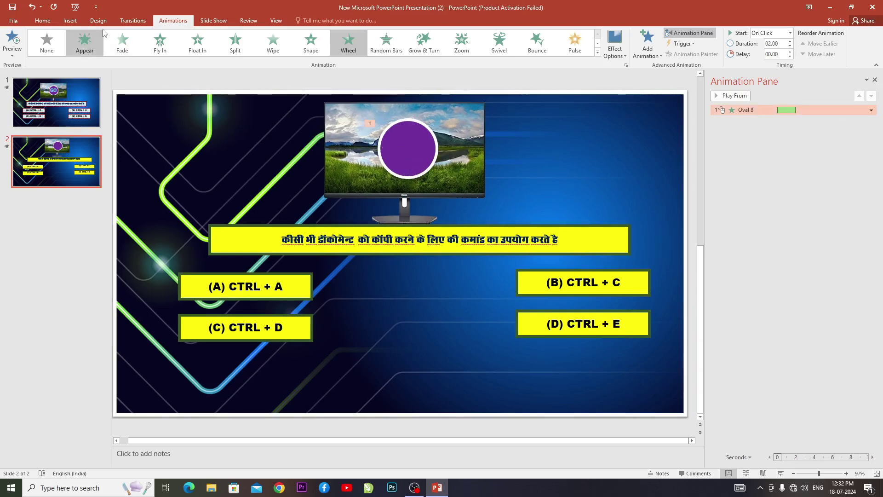
left_click(71, 23)
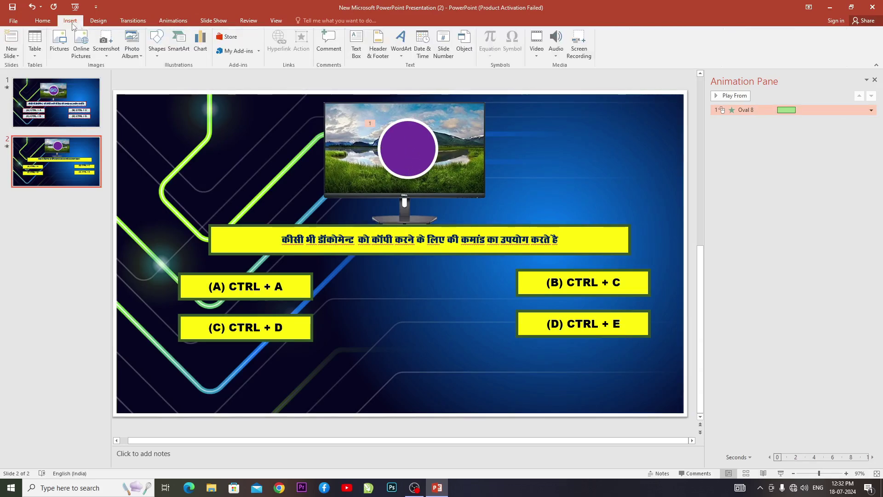
Step: Add a WordArt '01' and move it onto the centre of the purple circle
left_click(401, 43)
left_click(479, 102)
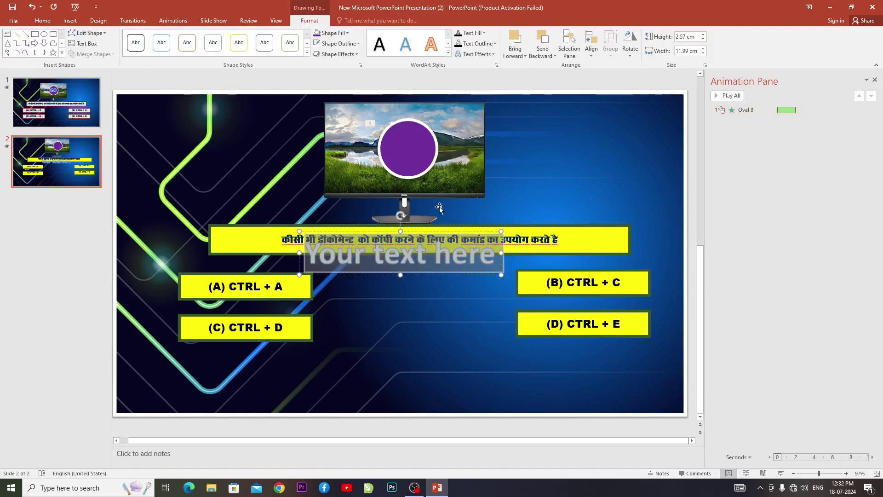
type("01")
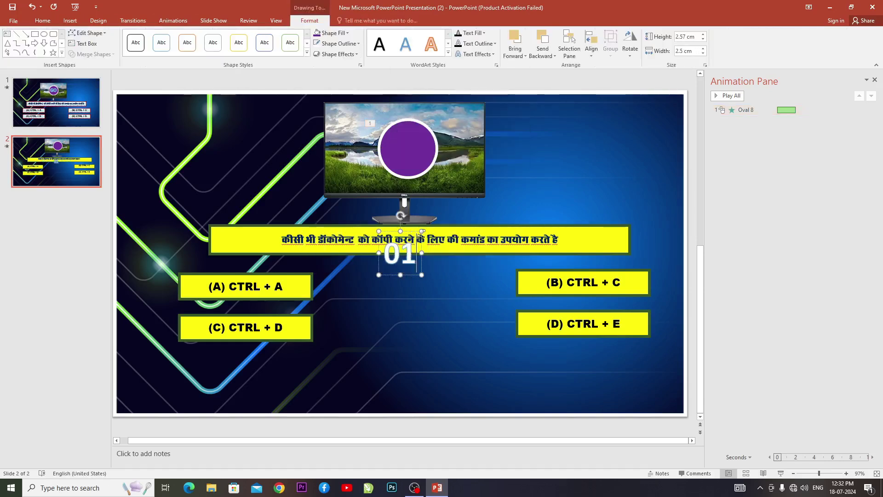
left_click_drag(417, 236, 423, 126)
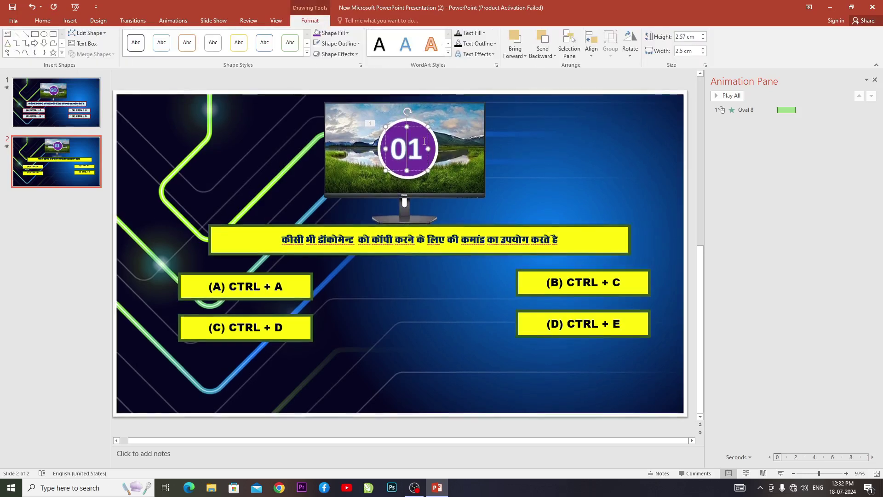
Step: Give the 01 number an Appear entrance animation
left_click(173, 20)
left_click(90, 36)
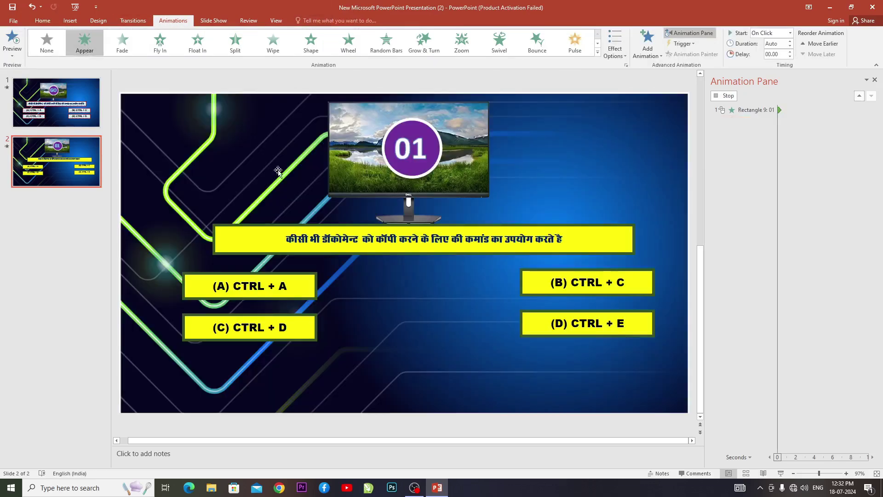
left_click(436, 146)
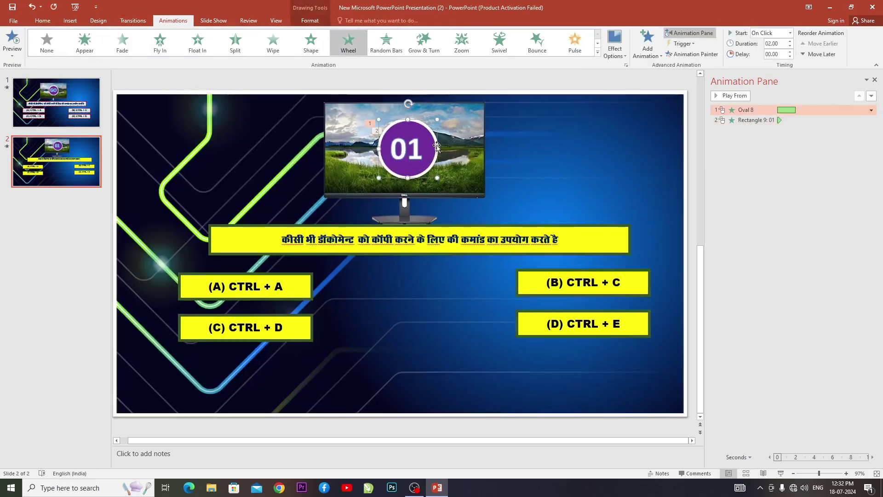
left_click(448, 167)
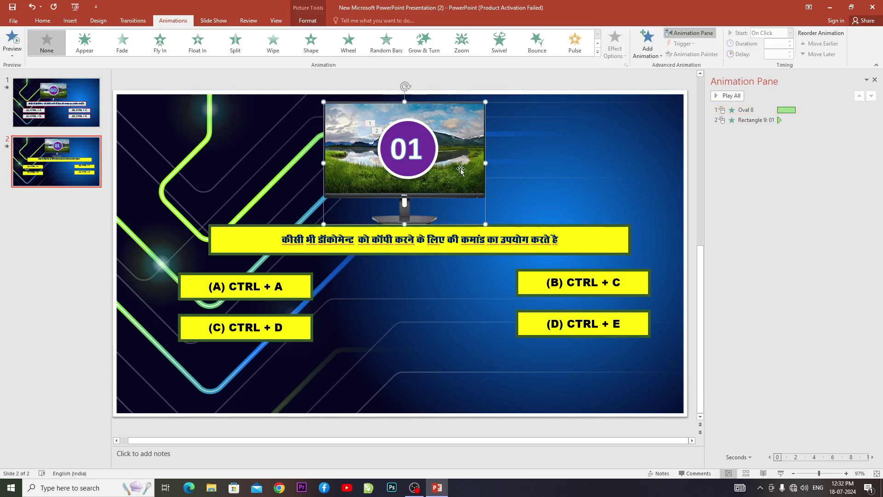
left_click(436, 159)
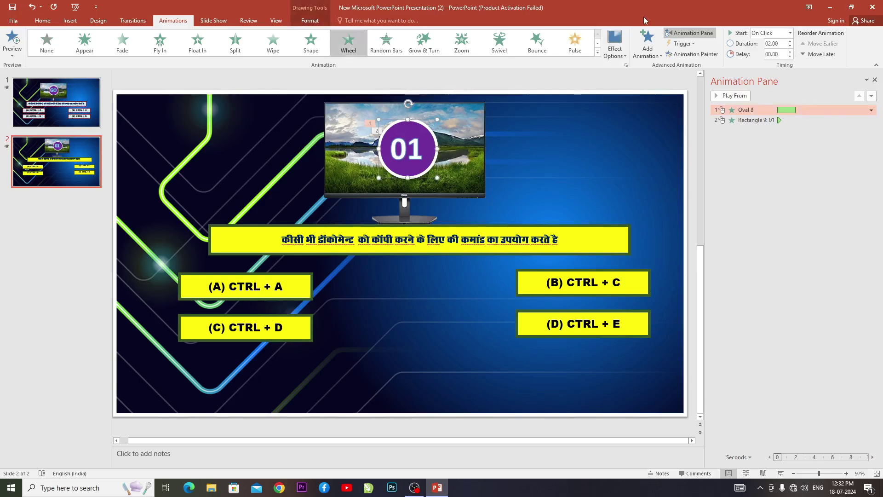
Step: Set both the circle's Wheel and the 01's Appear animations to start With Previous
left_click(761, 34)
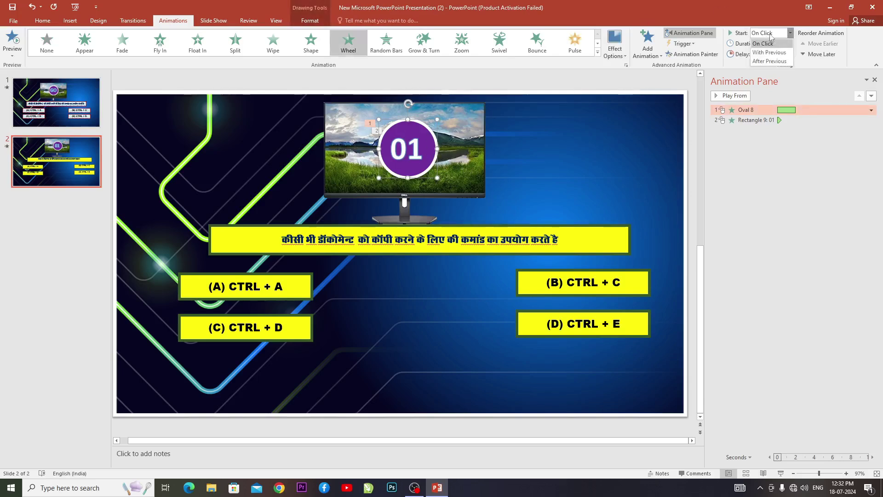
left_click(772, 52)
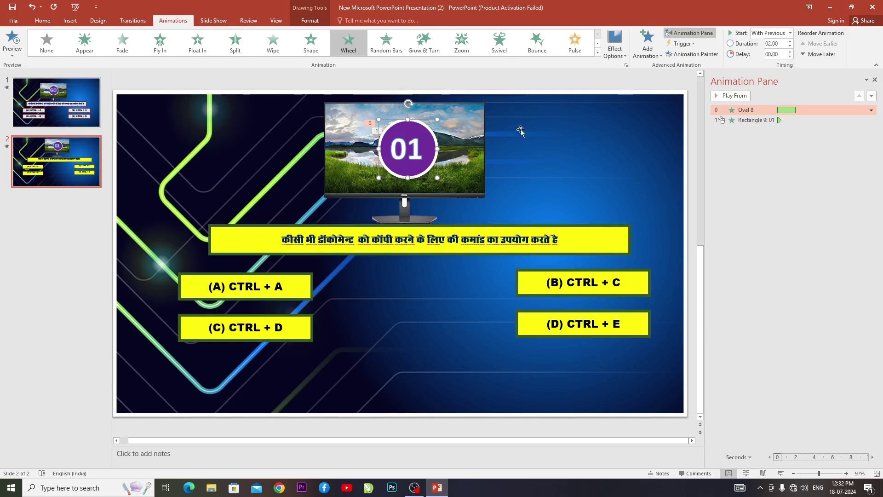
key("Tab")
left_click(790, 33)
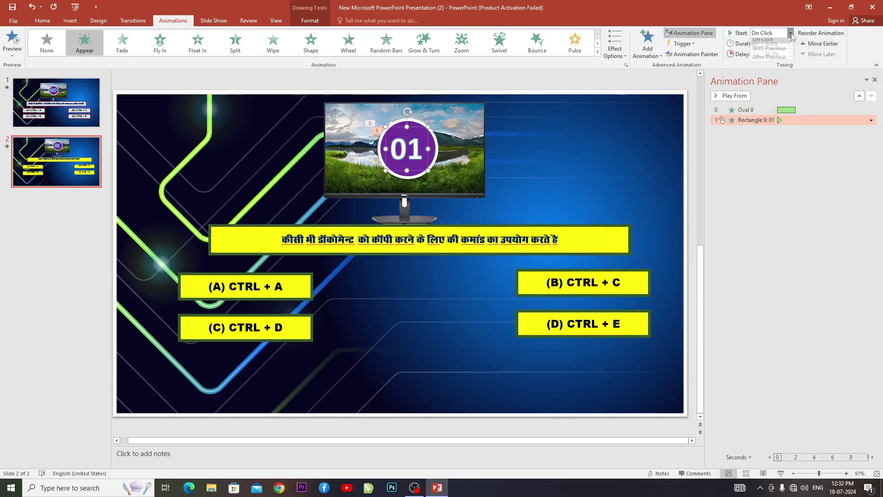
left_click(773, 52)
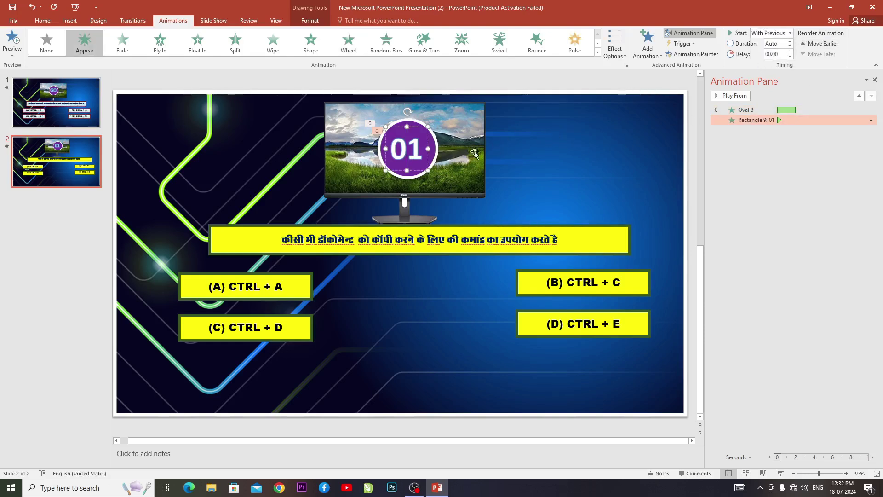
left_click(435, 162, "shift")
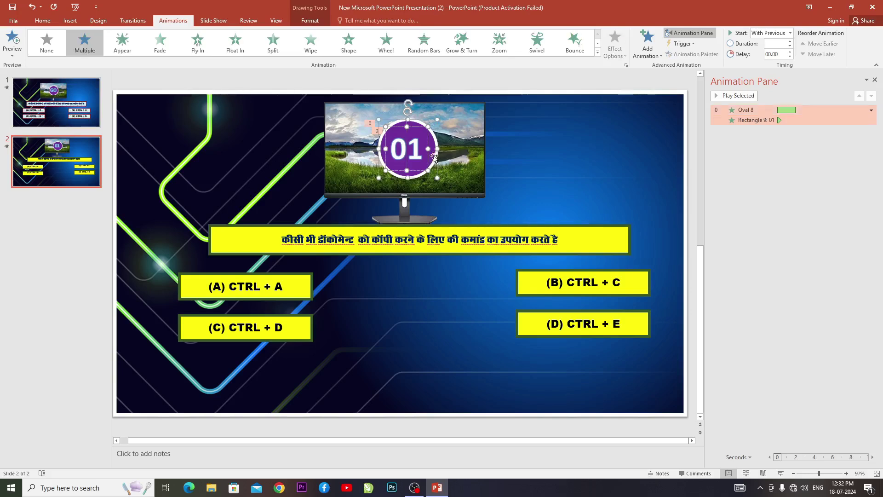
Step: Add Disappear exits starting After Previous to the circle and 01, then preview the sequence
left_click(652, 53)
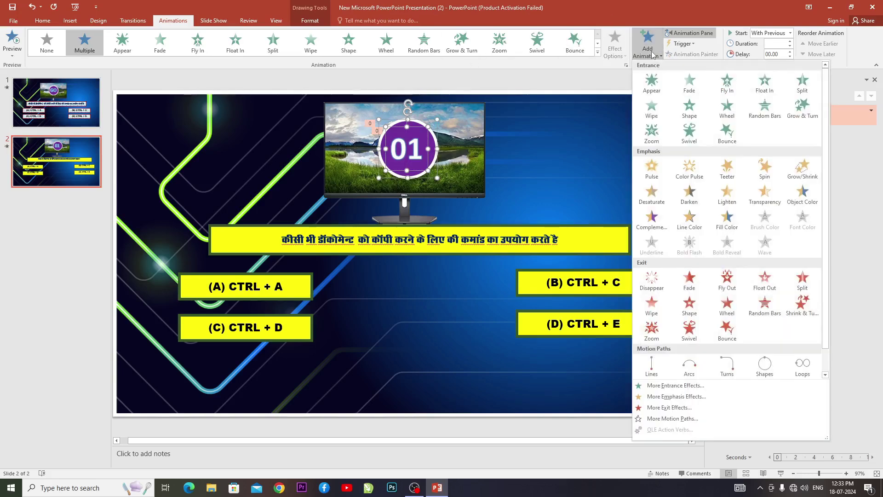
left_click(652, 282)
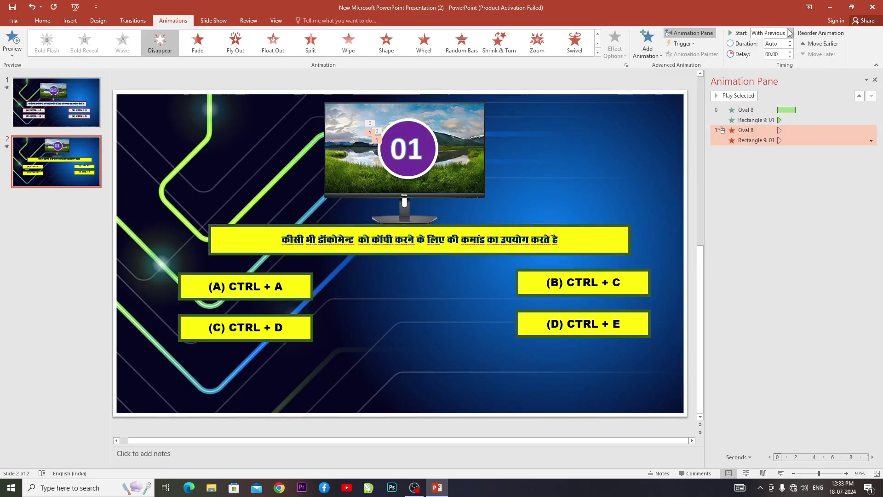
left_click(790, 33)
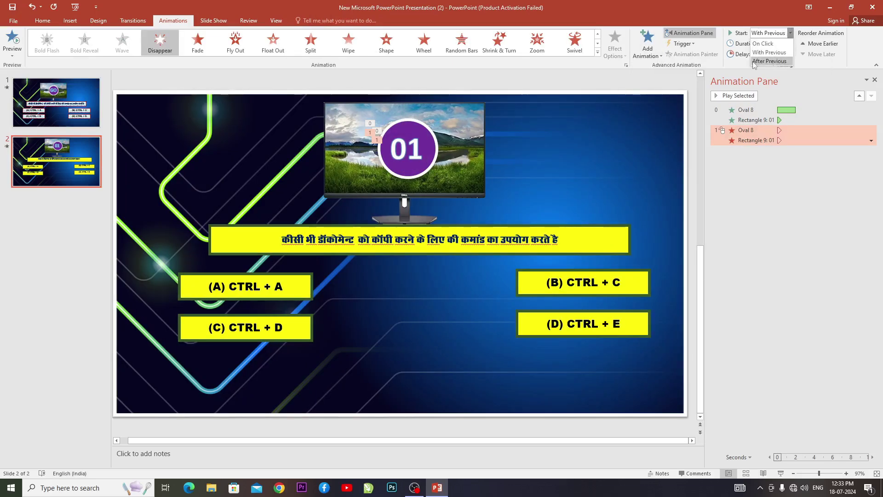
left_click(769, 61)
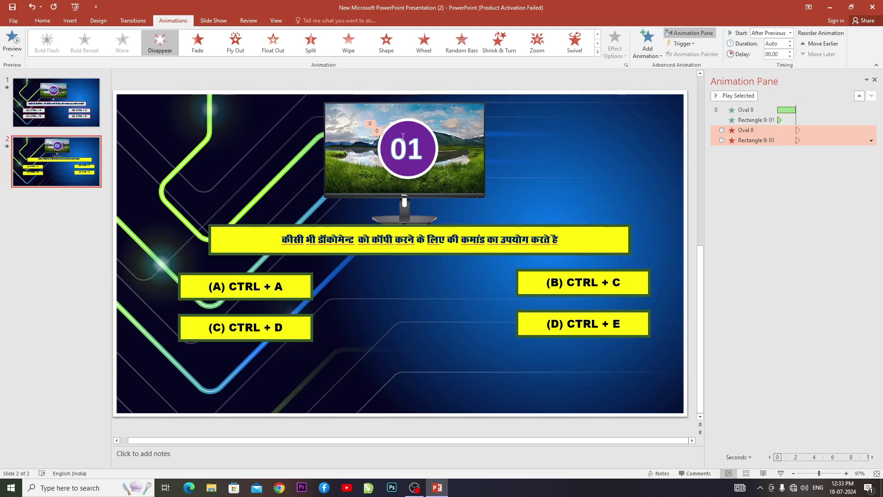
left_click(744, 109)
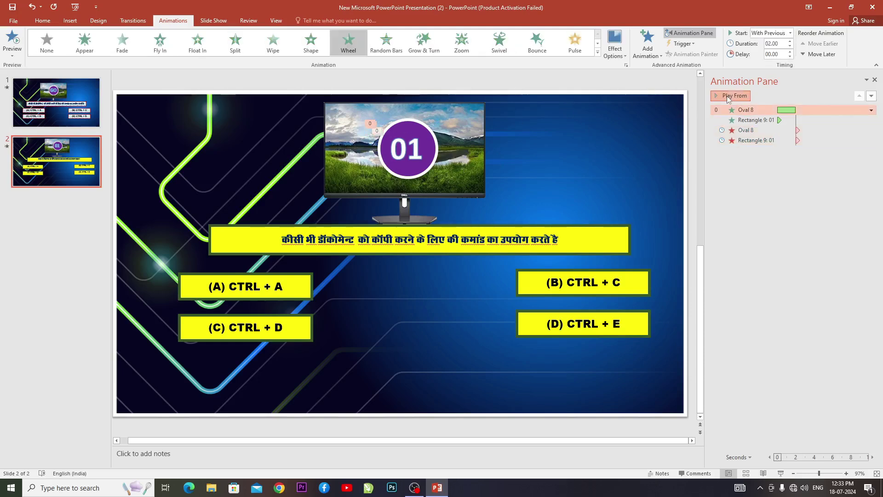
left_click(734, 95)
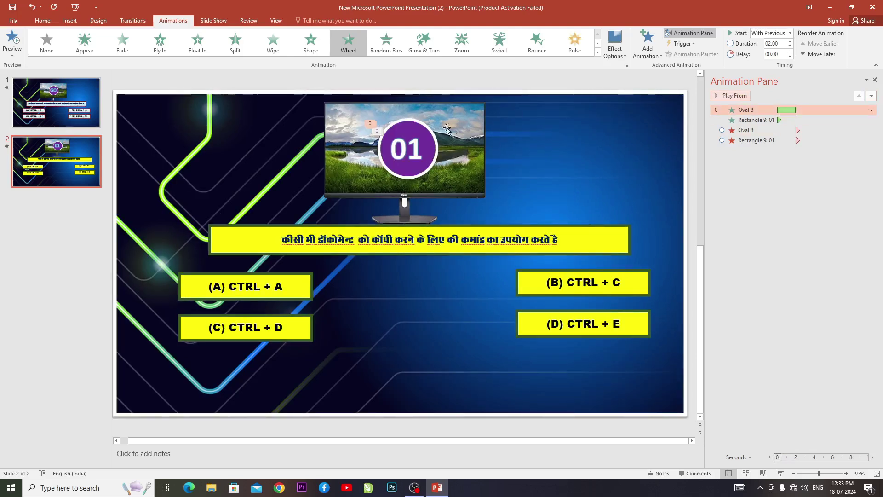
Step: Duplicate the circle and 01, change the copy to 02, and centre it on the monitor
left_click(413, 154)
left_click(433, 156, "shift")
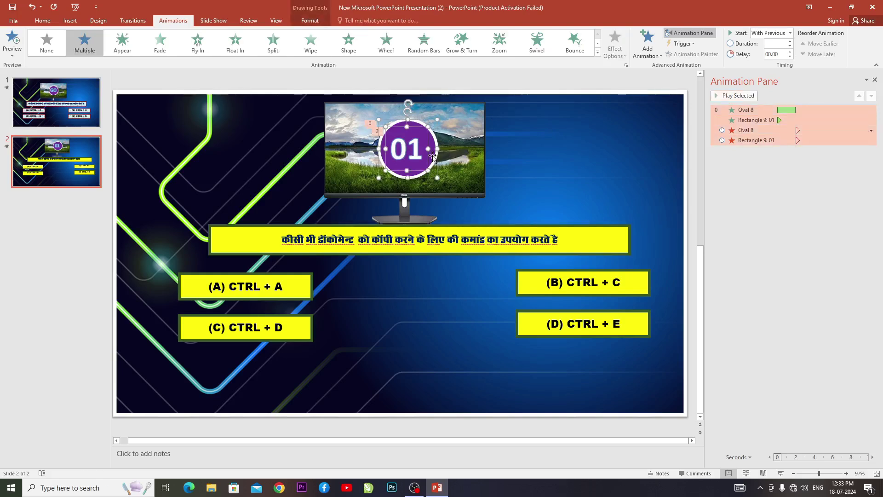
key("ctrl+d")
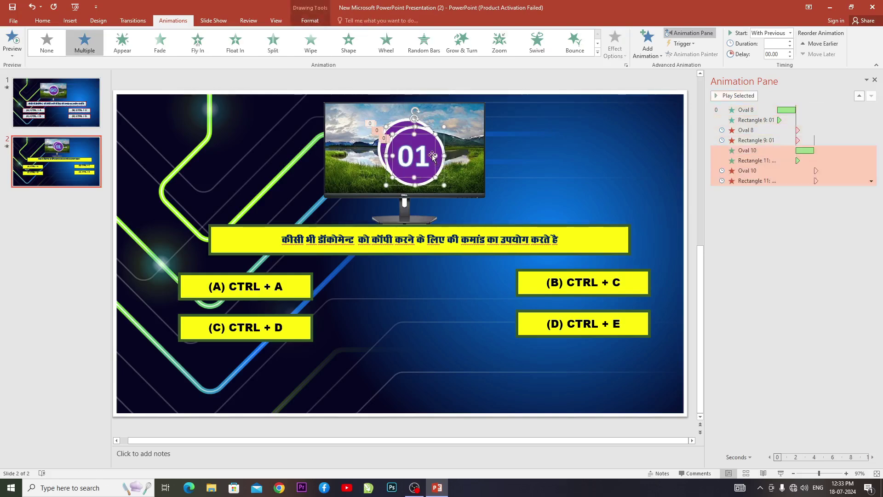
left_click(427, 152)
key("BackSpace")
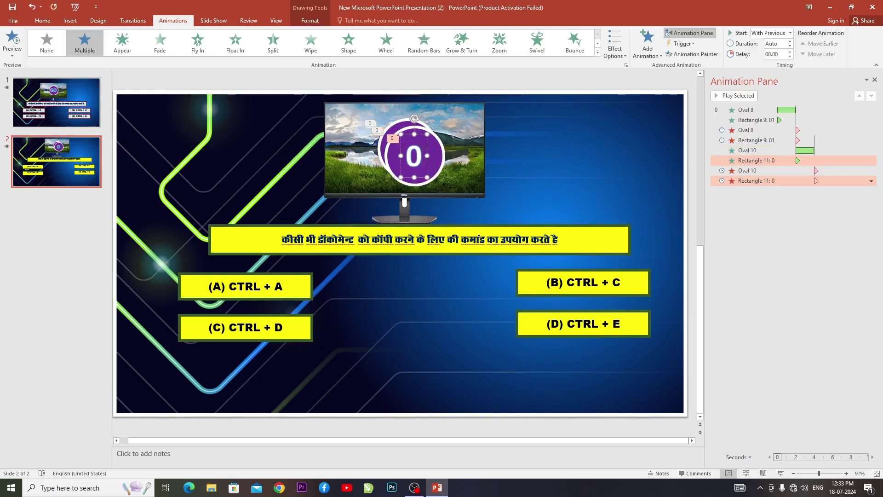
type("2")
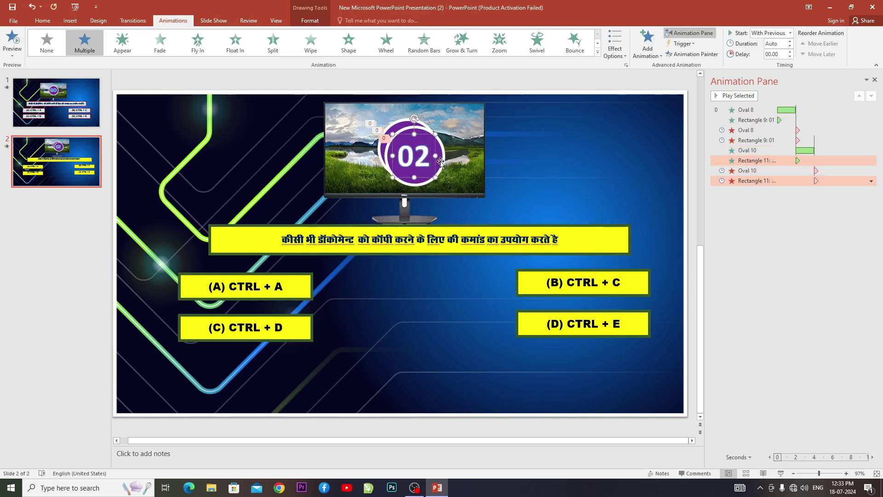
left_click(440, 161)
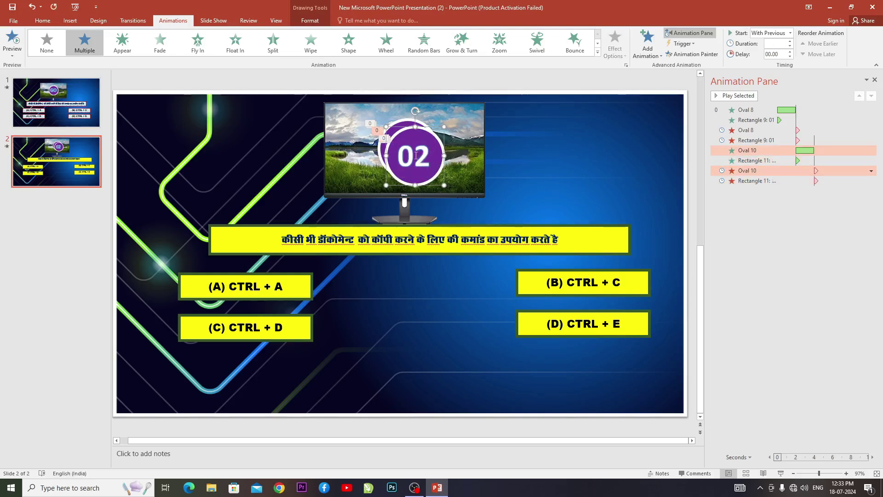
left_click(437, 151, "shift")
left_click_drag(437, 145, 430, 138)
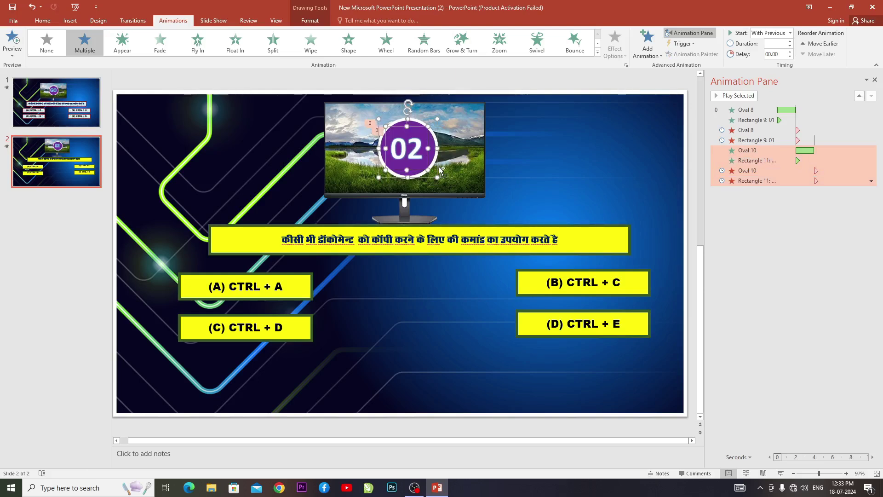
Step: Duplicate the 02 circle, renumber it 03, and centre it on the monitor
key("ctrl+d")
left_click(426, 155)
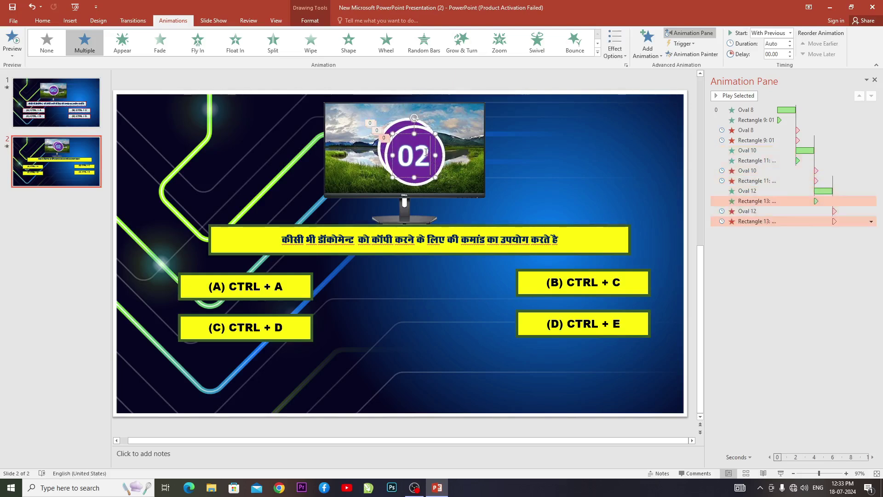
key("BackSpace")
type("3")
left_click(439, 162, "shift")
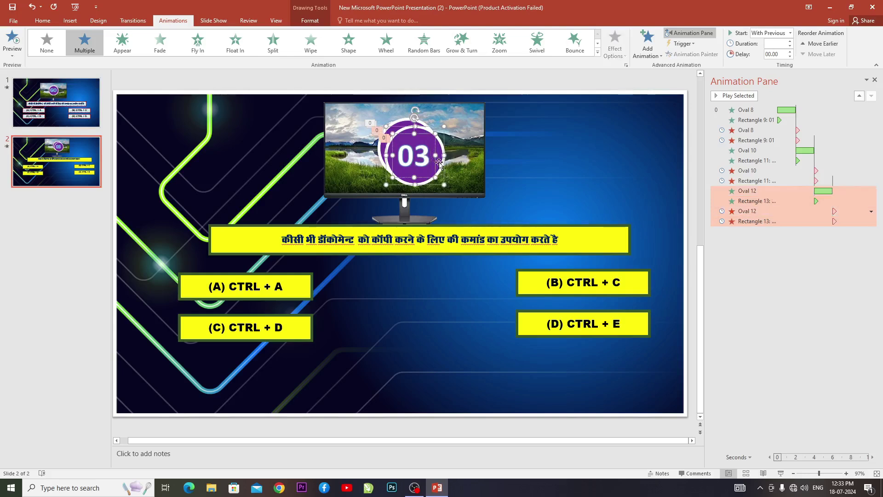
left_click_drag(419, 130, 417, 124)
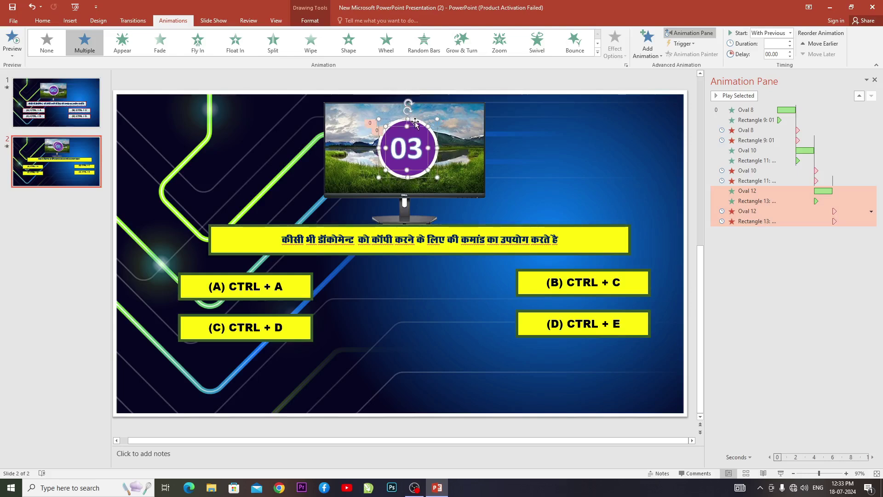
Step: Duplicate the 03 circle, renumber it 04, and centre it on the monitor
key("ctrl+d")
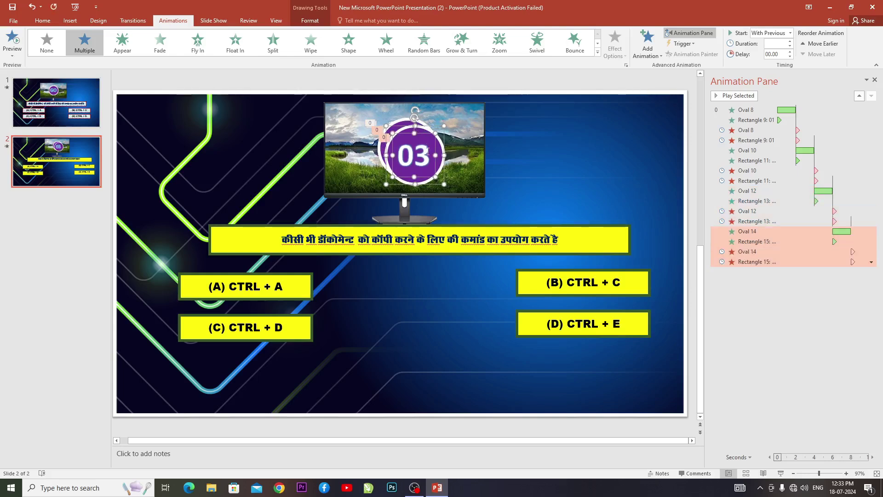
left_click(419, 156)
key("BackSpace")
type("4")
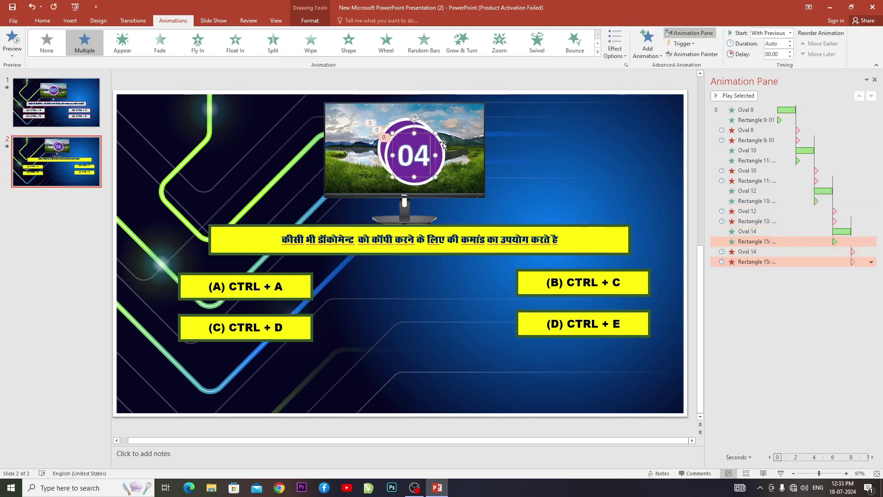
left_click(445, 153)
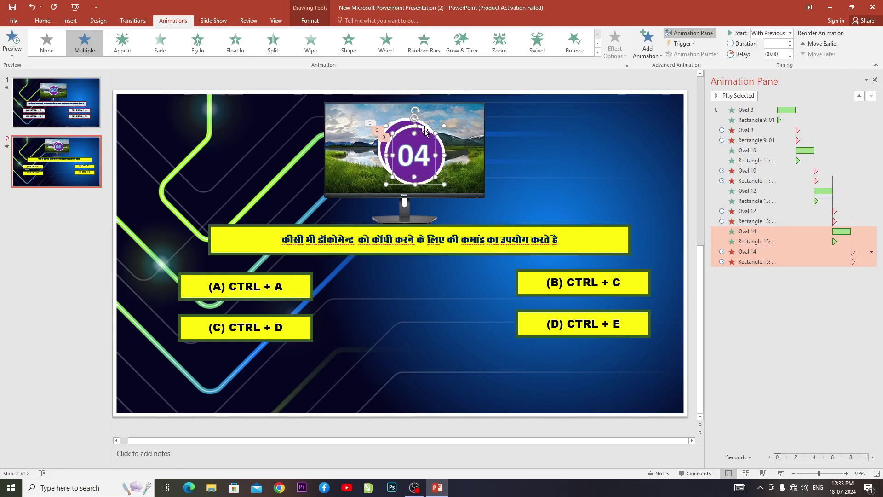
left_click_drag(423, 129, 417, 123)
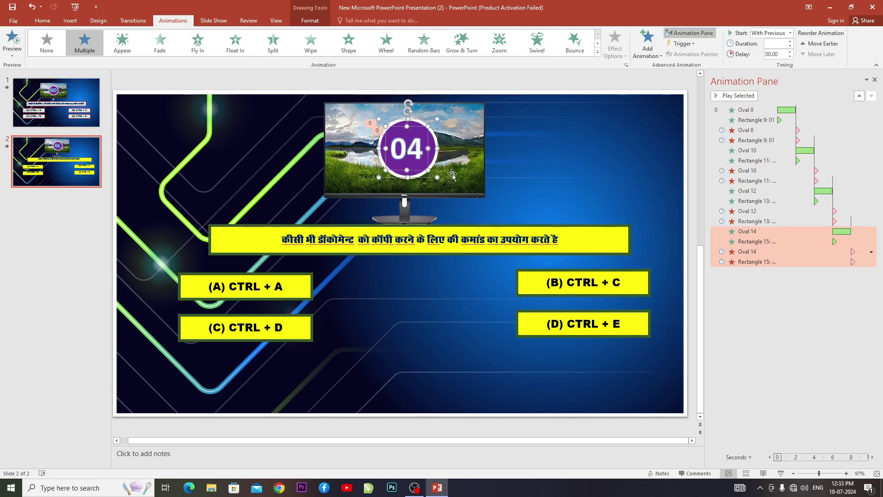
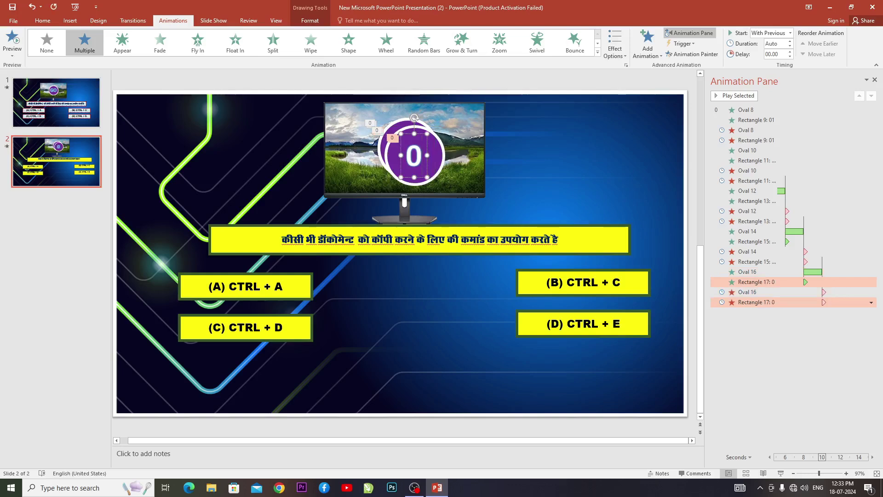
Step: Finish the 05 countdown circle and move it up-left over the monitor image
type("5")
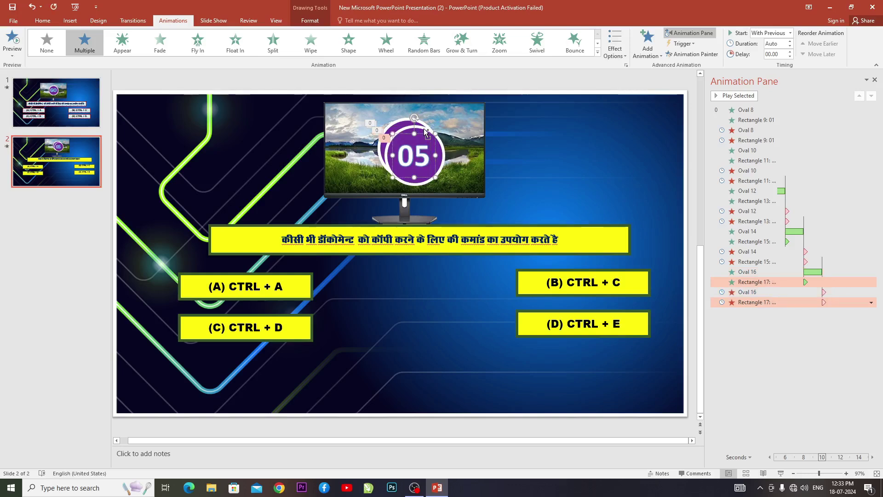
left_click(423, 133, "shift")
left_click_drag(422, 131, 415, 124)
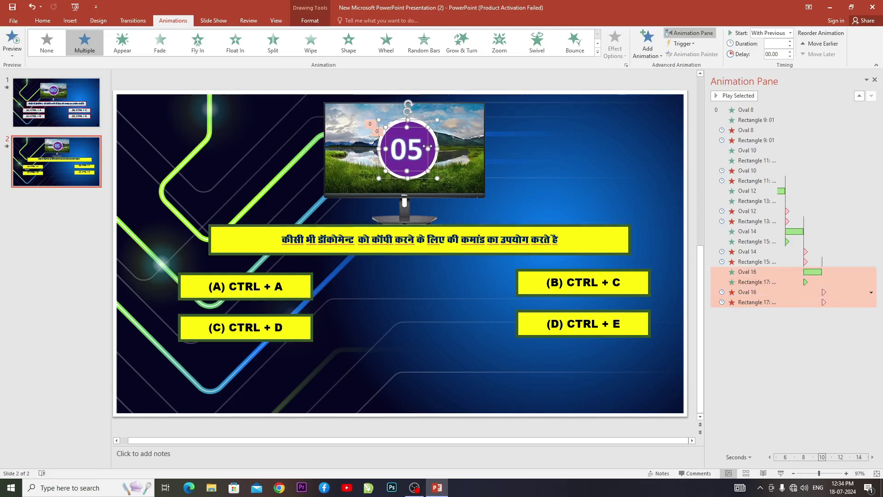
Step: Duplicate the 05 circle, change its text to GO, and nudge it into place on the monitor
key("ctrl+d")
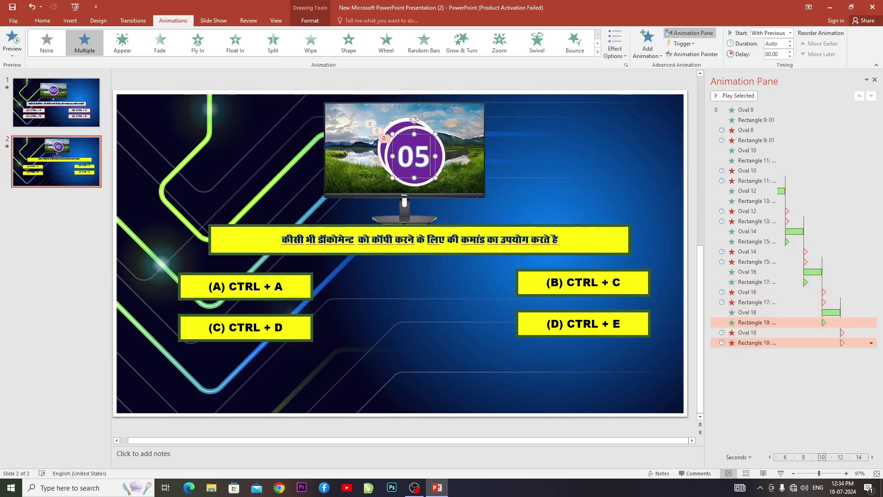
key("BackSpace")
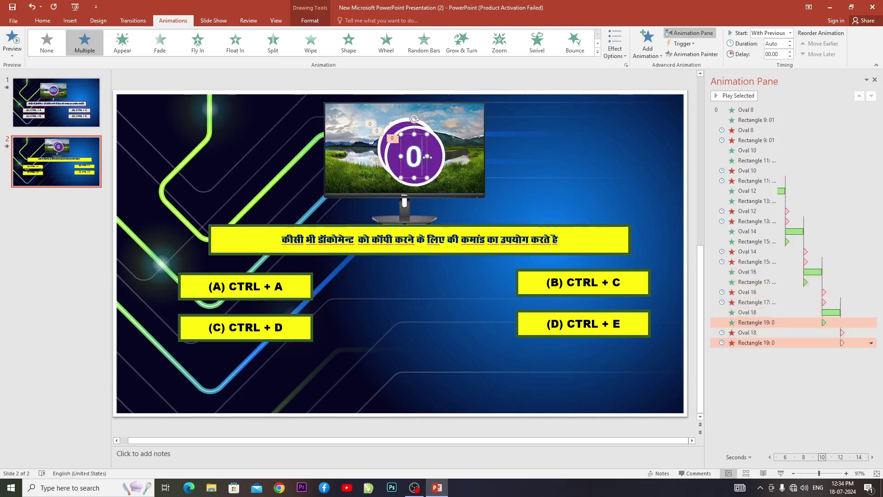
key("BackSpace")
type("G")
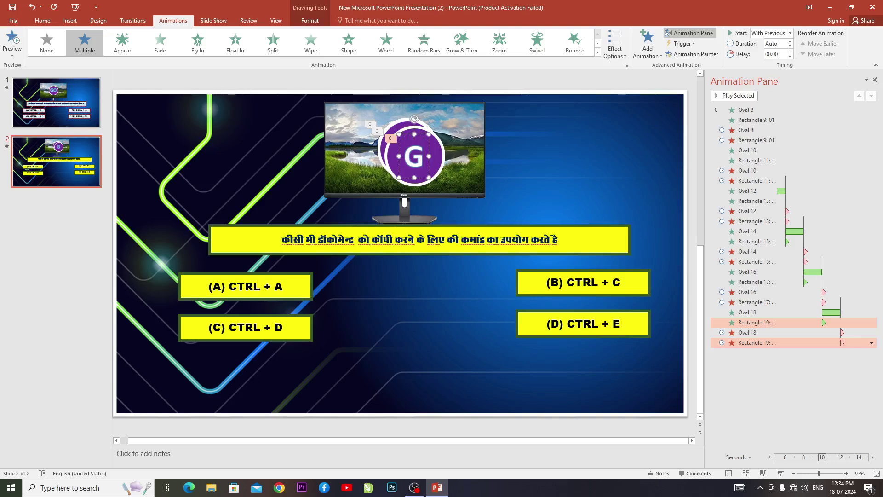
type("O")
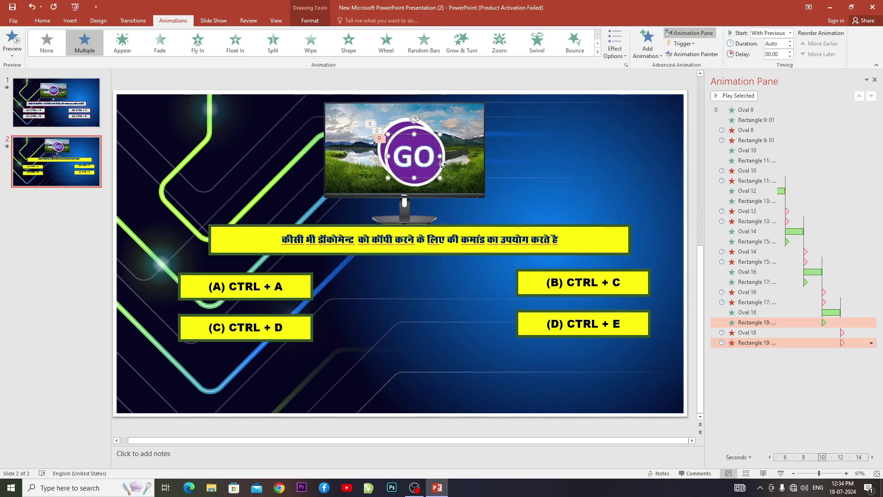
left_click(441, 163, "shift")
left_click_drag(418, 132, 412, 125)
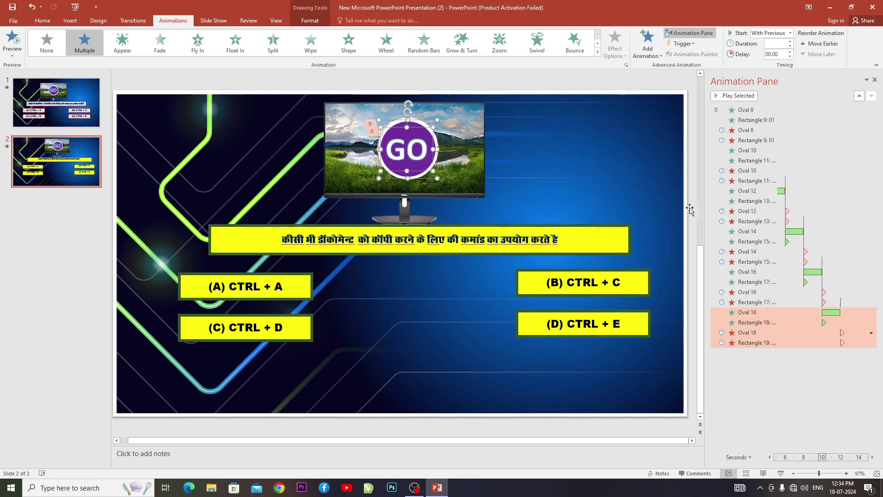
left_click(734, 363)
left_click(741, 111)
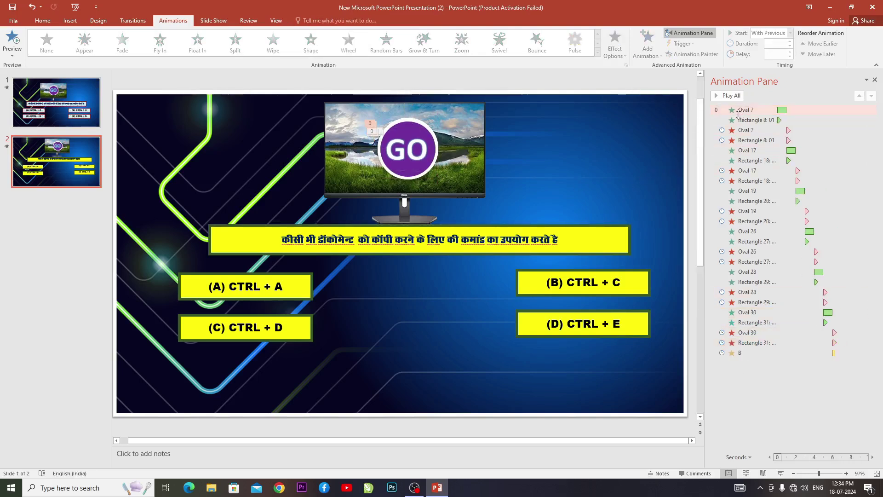
key("Page_Up")
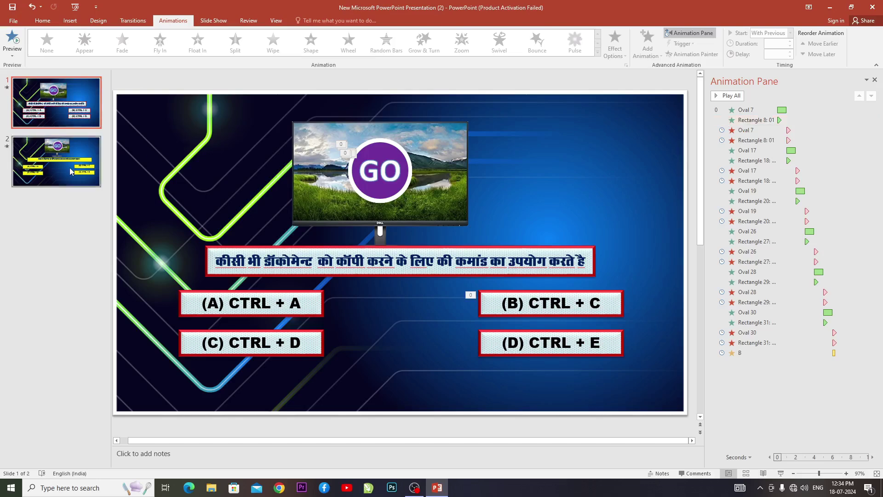
key("Page_Down")
left_click(731, 95)
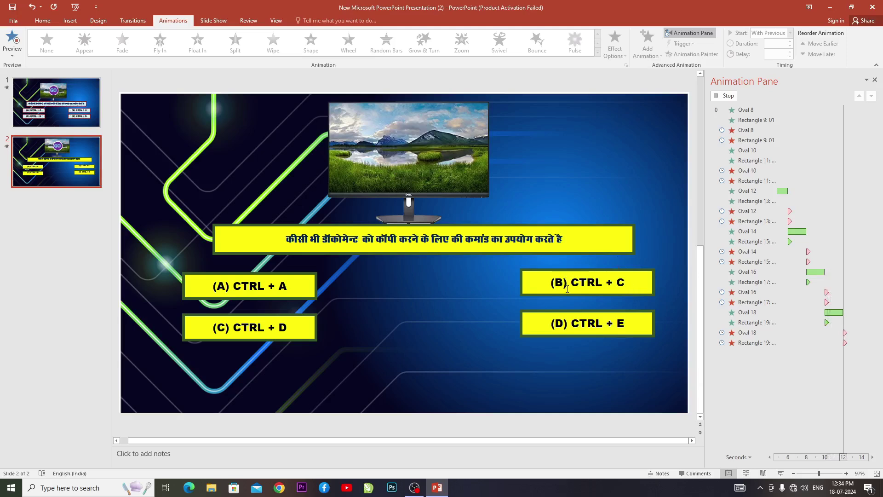
left_click(567, 289)
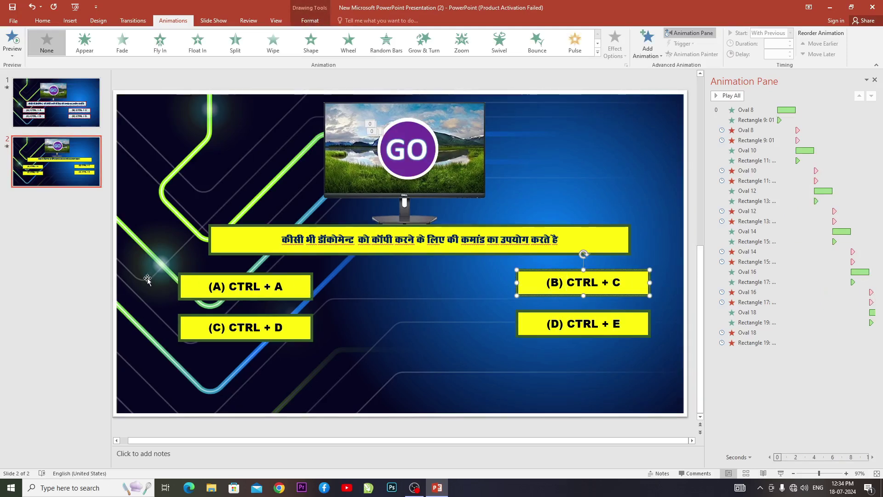
left_click(106, 267)
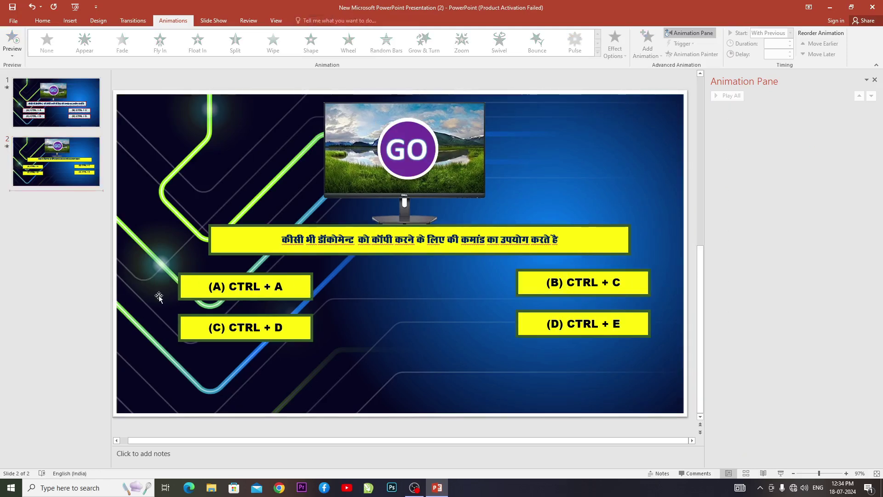
Step: Select answer boxes (A) through (D) and apply the Fill Color emphasis animation to them
left_click(113, 256)
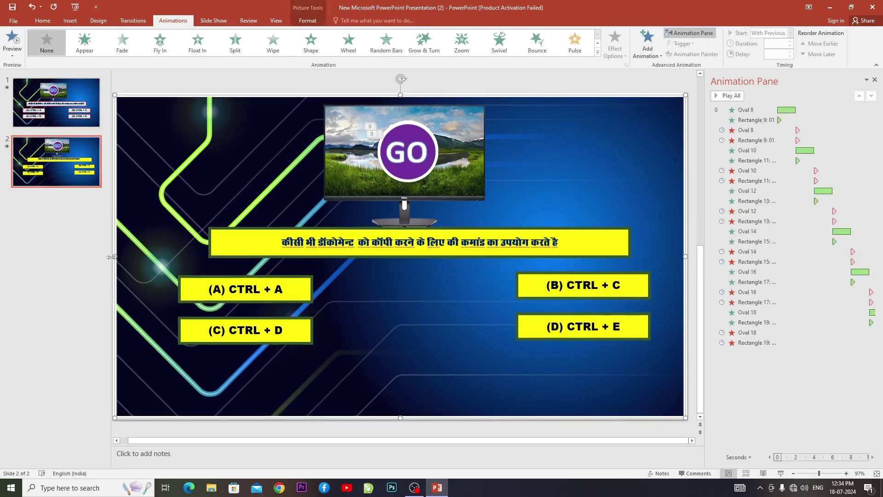
left_click(106, 267)
left_click(220, 286)
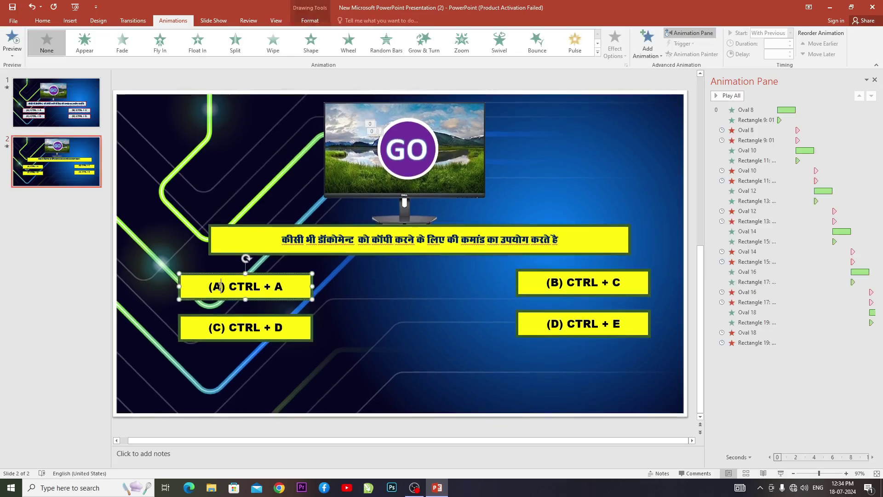
left_click(278, 317, "shift")
left_click(594, 281, "shift")
left_click(601, 327, "shift")
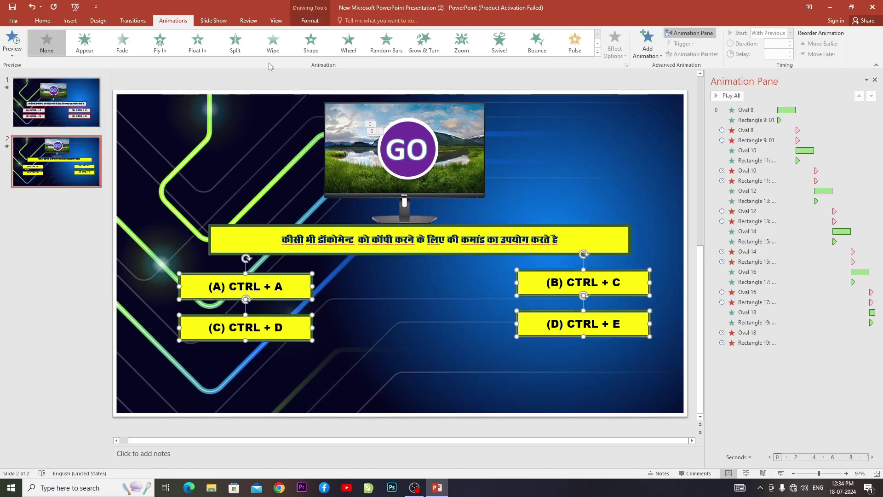
left_click(598, 52)
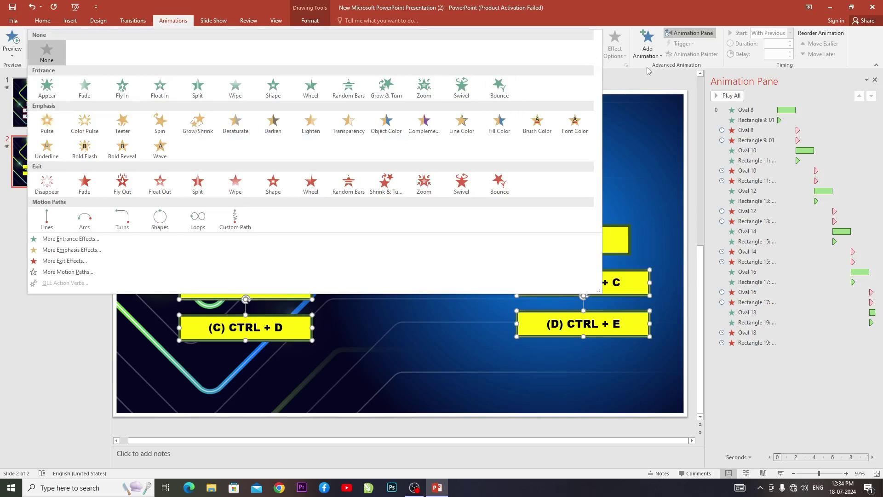
left_click(499, 125)
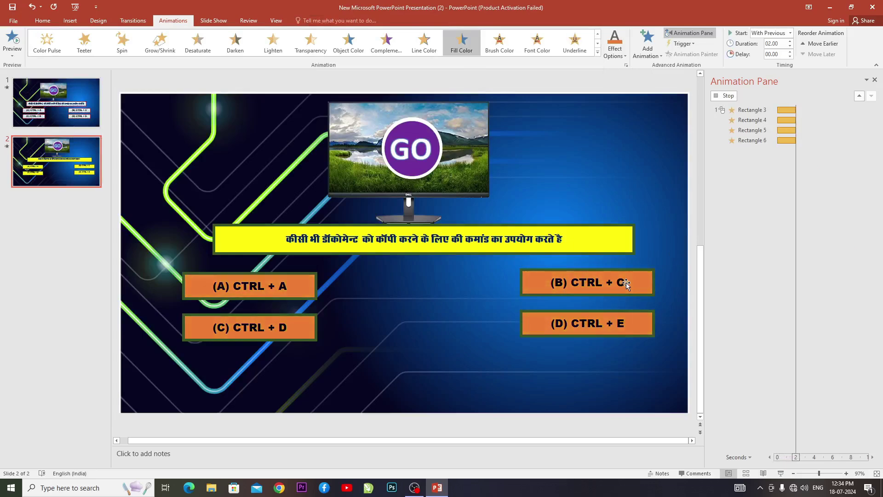
Step: Make the answer boxes fill Dark Red over 00.25 seconds and preview the animation
left_click(614, 44)
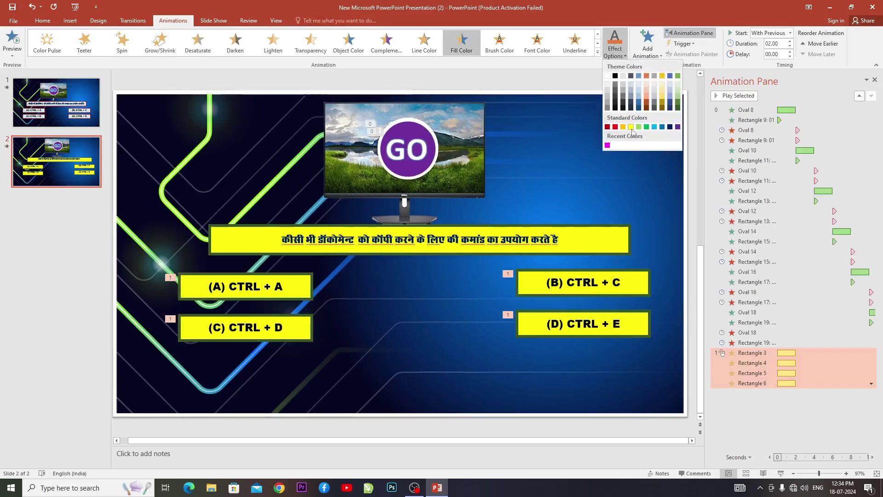
left_click(607, 127)
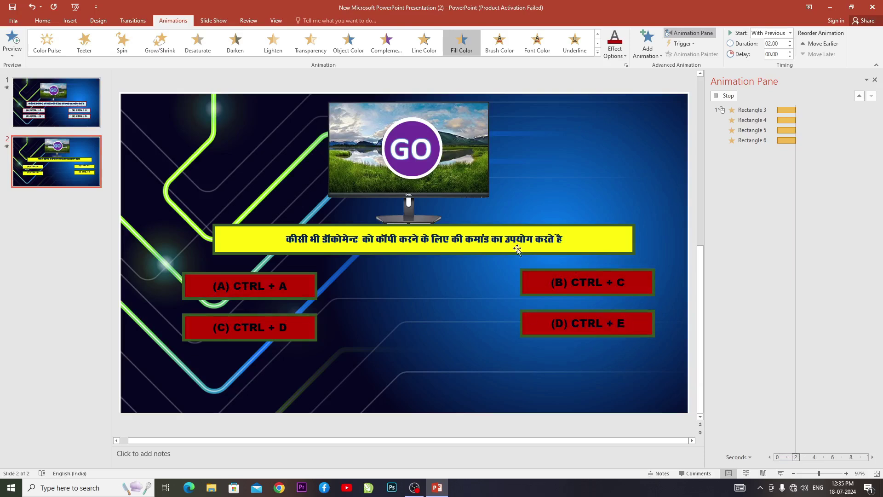
left_click(789, 47)
left_click(789, 47)
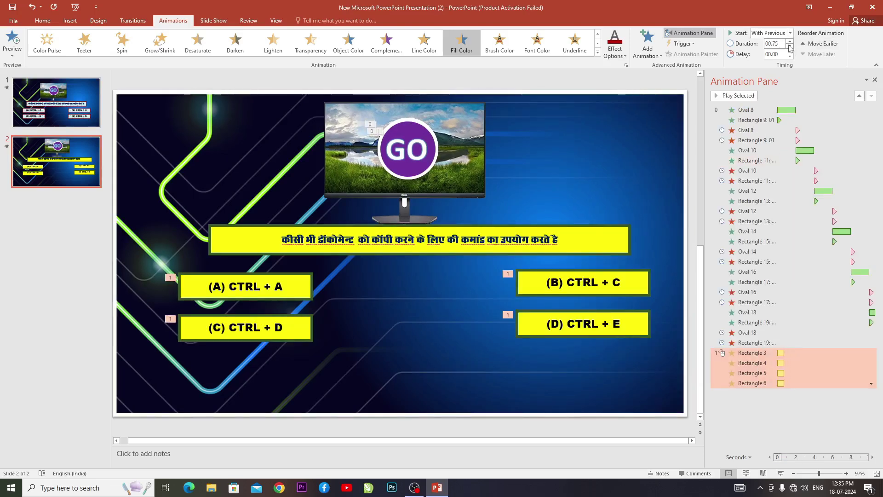
left_click(790, 47)
left_click(790, 47)
left_click(790, 41)
left_click(735, 95)
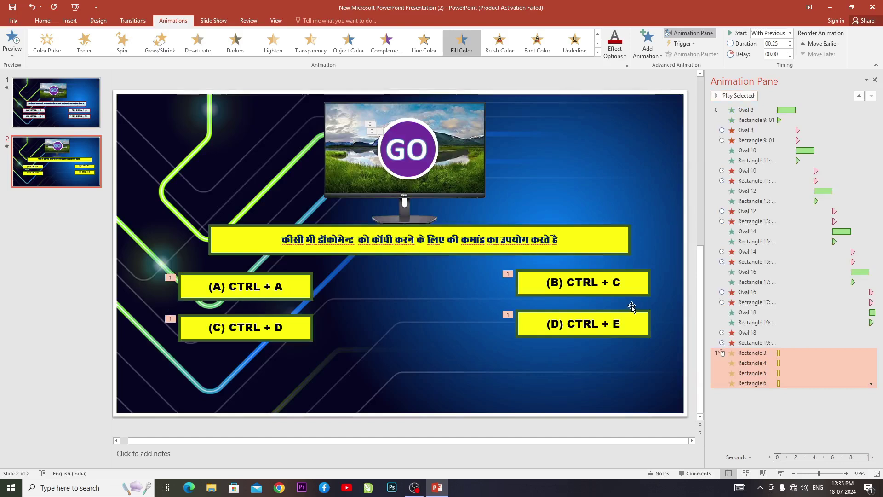
left_click(607, 287)
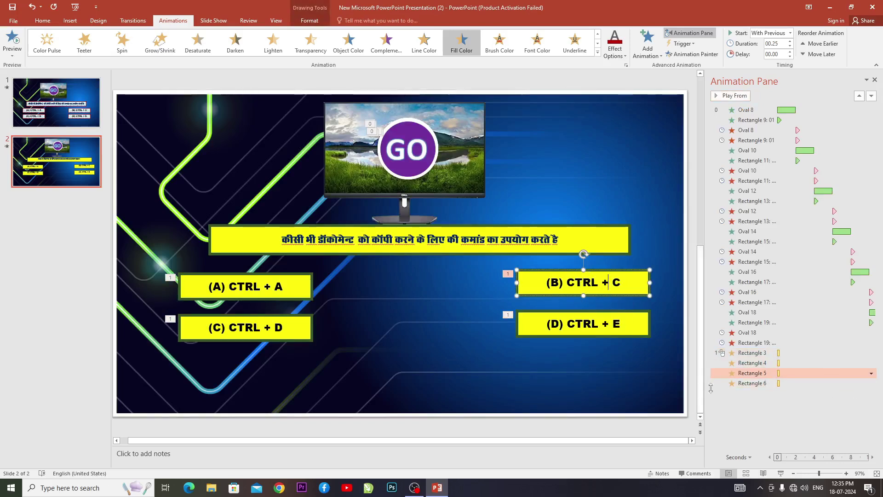
Step: Change only the (B) CTRL + C answer's fill animation colour to Green
left_click(856, 373)
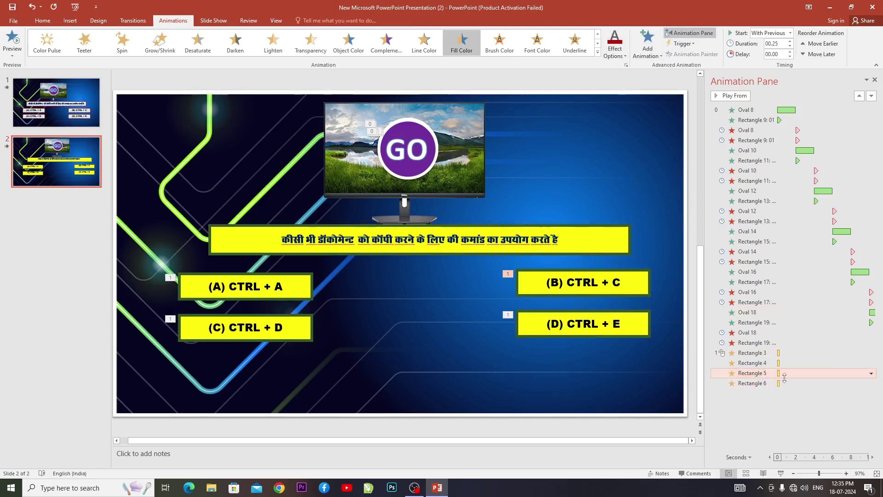
left_click(621, 49)
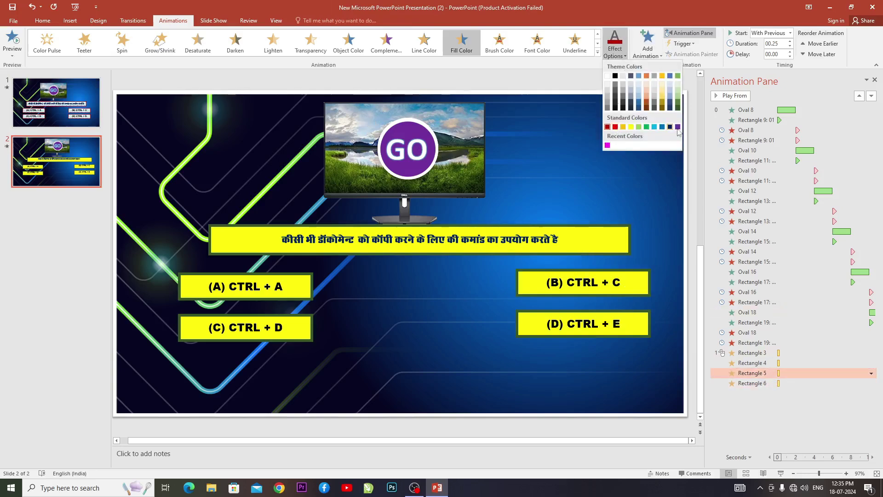
left_click(646, 127)
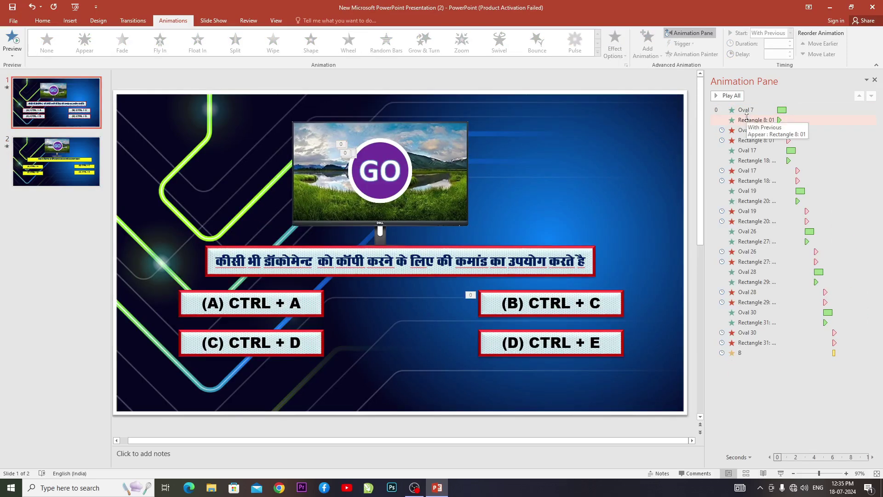
Step: Show slide 2 again and Play All its animations from the Animation Pane
left_click(55, 161)
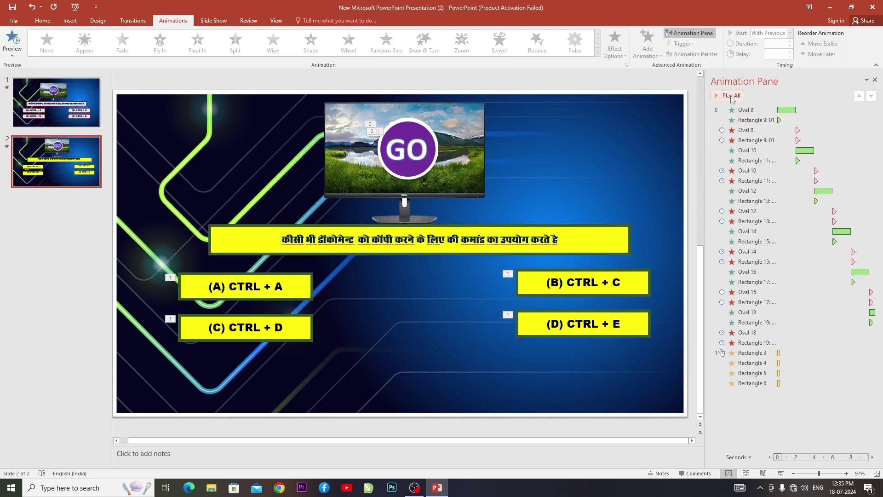
left_click(728, 95)
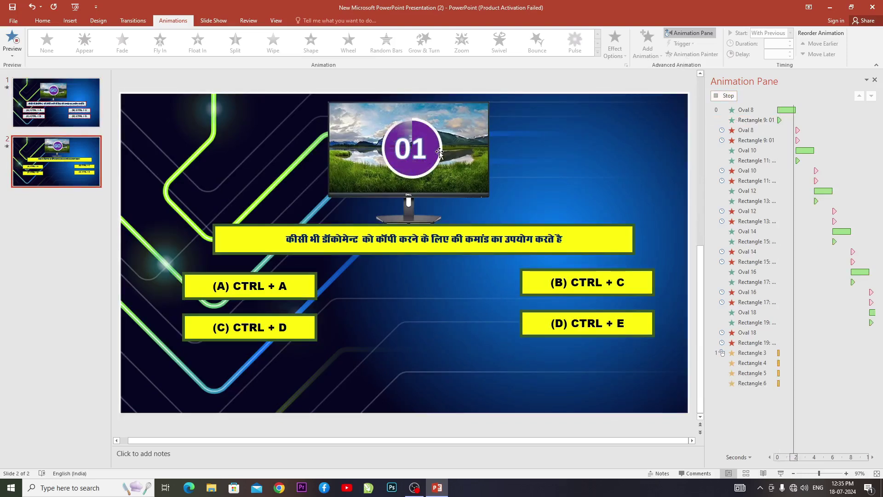